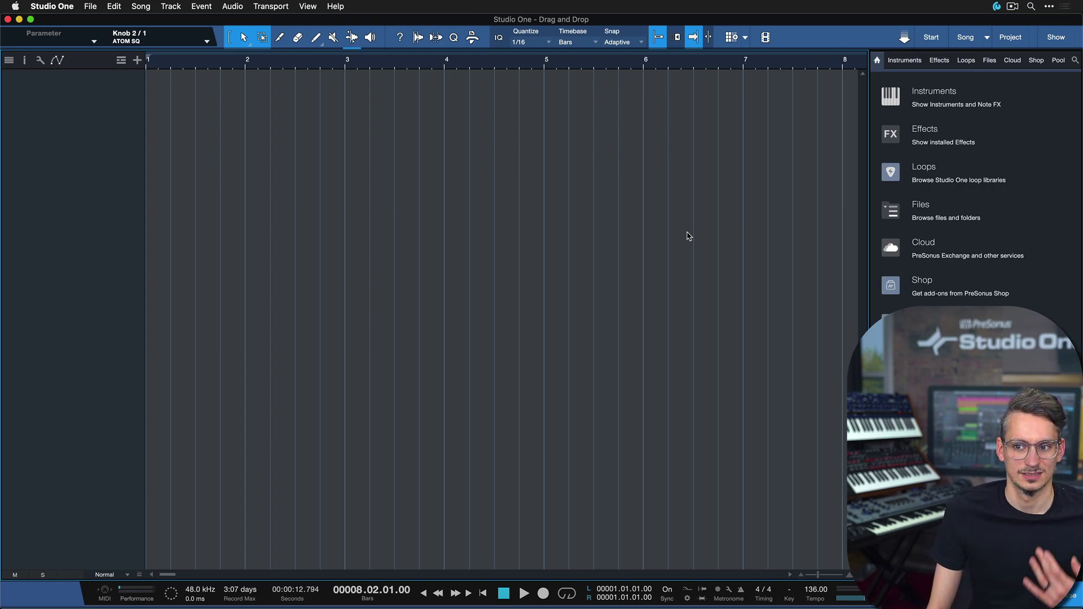
- Add a Mai Tai synth track to the empty song from the Instruments browser
click(931, 93)
click(1022, 150)
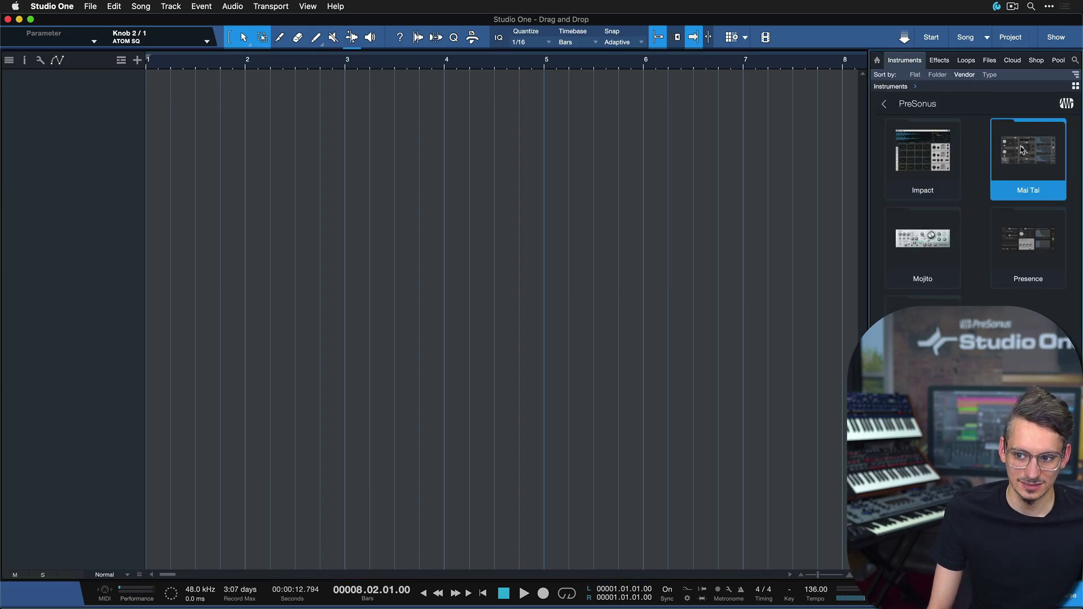
drag(1039, 173, 704, 178)
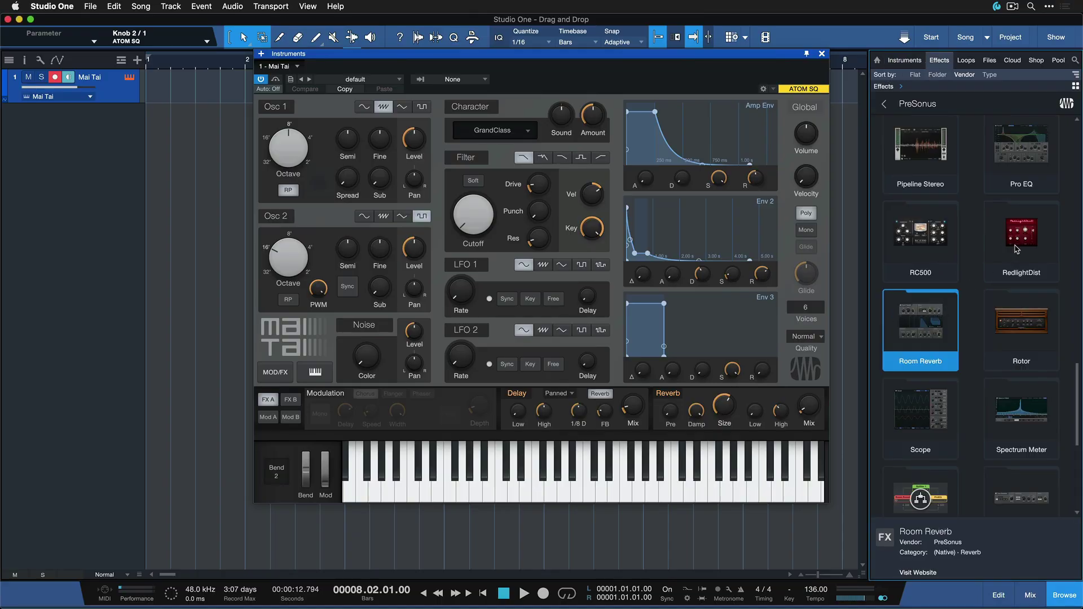
- Insert RedlightDist distortion on the Mai Tai track and close its plug-in window
click(1057, 240)
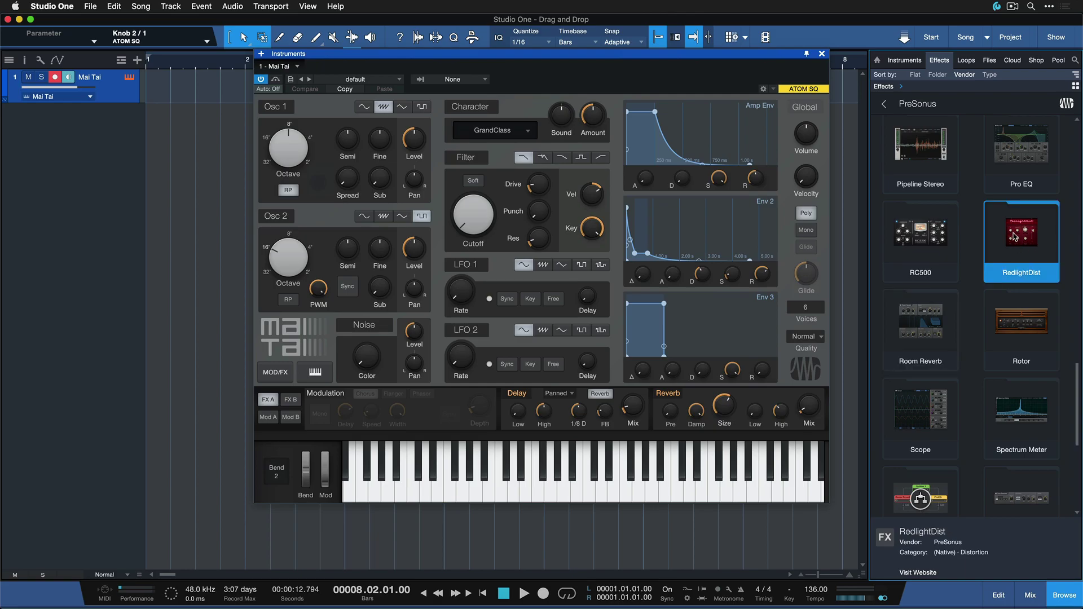
drag(1014, 237, 151, 93)
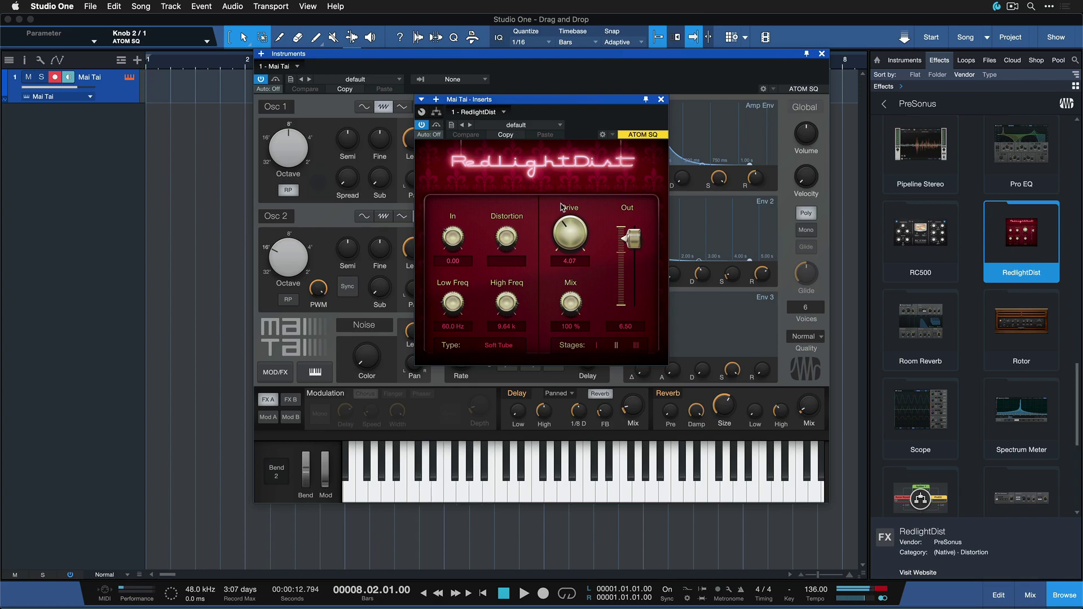
click(661, 99)
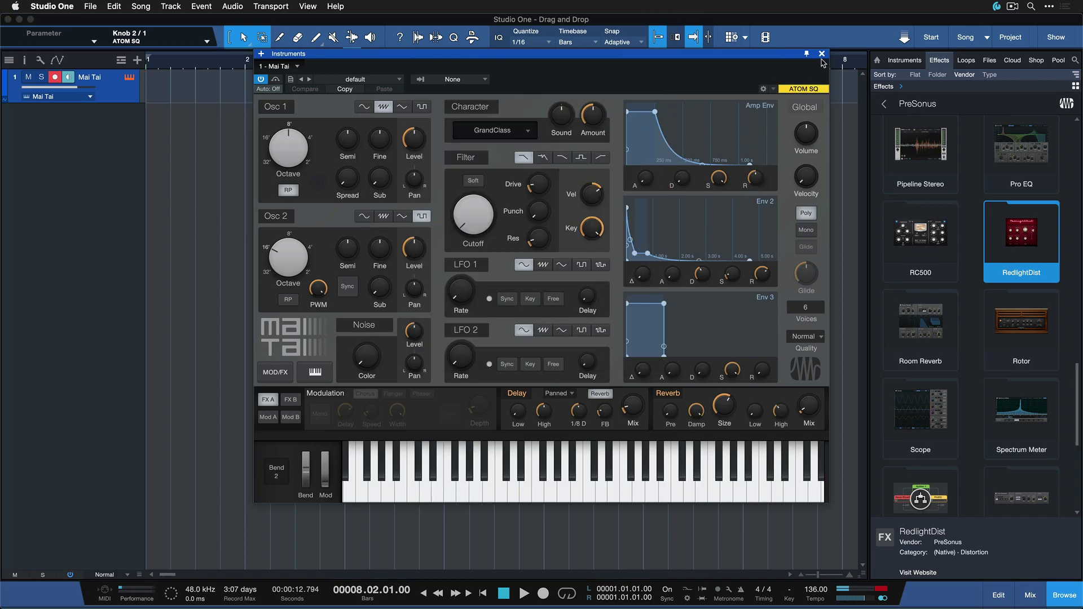
- Show an enlarged mixer and add five new audio tracks, Tracks 2–6
click(822, 54)
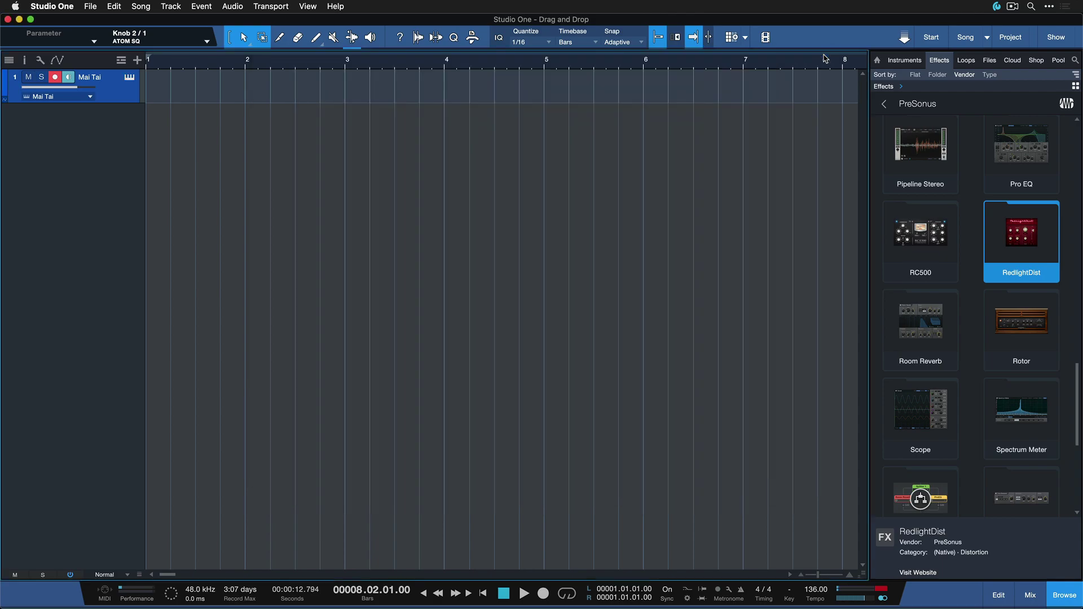
click(1030, 597)
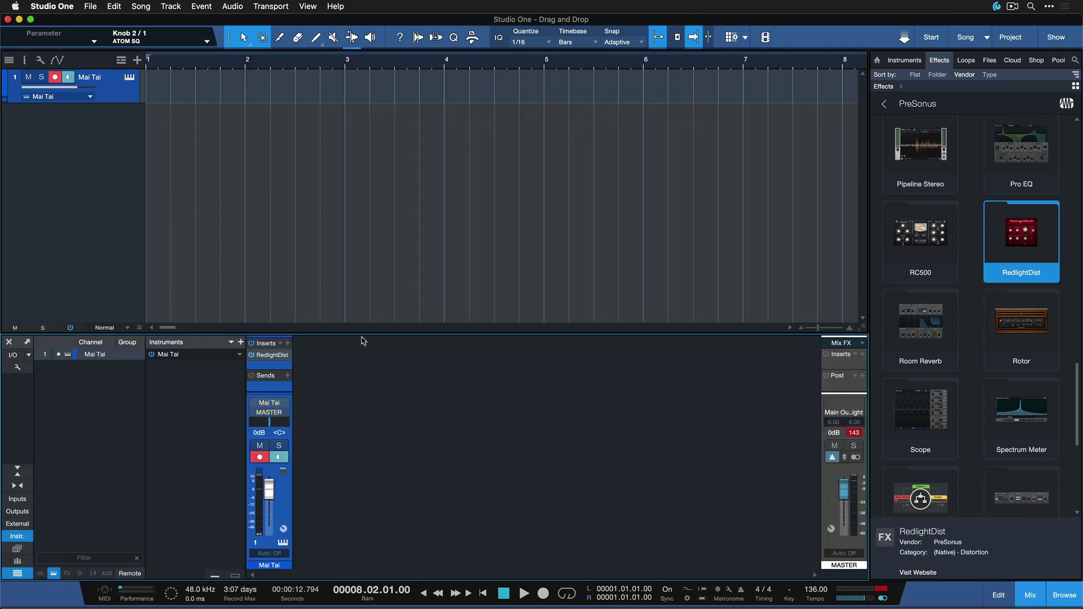
drag(363, 307, 362, 245)
key(t)
key(t)
key(t)
key(t)
key(t)
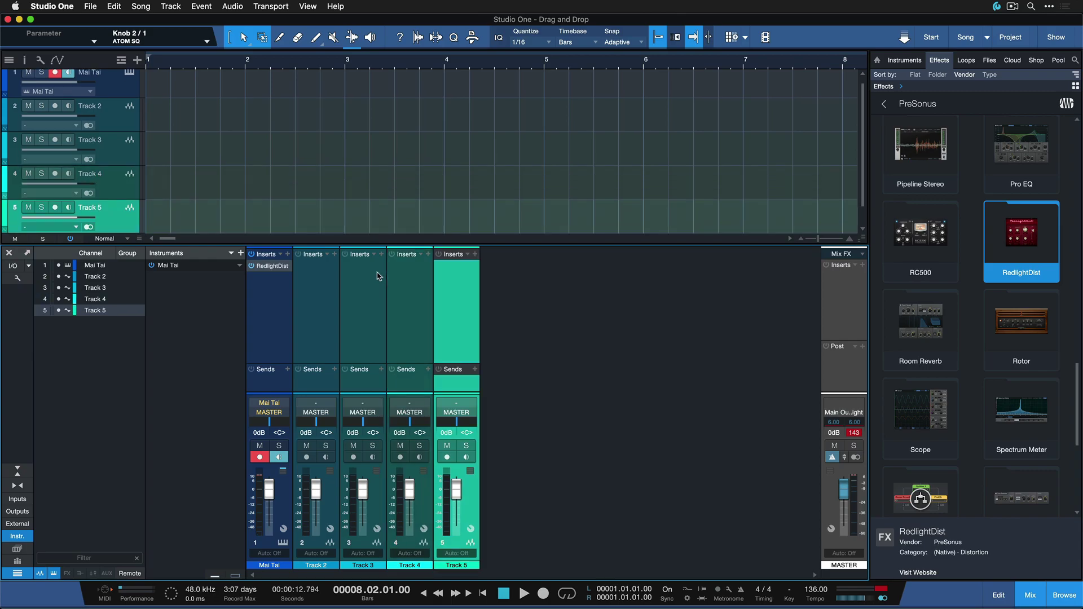
- Copy the RedlightDist insert onto all selected Tracks 2–6
shift+click(315, 279)
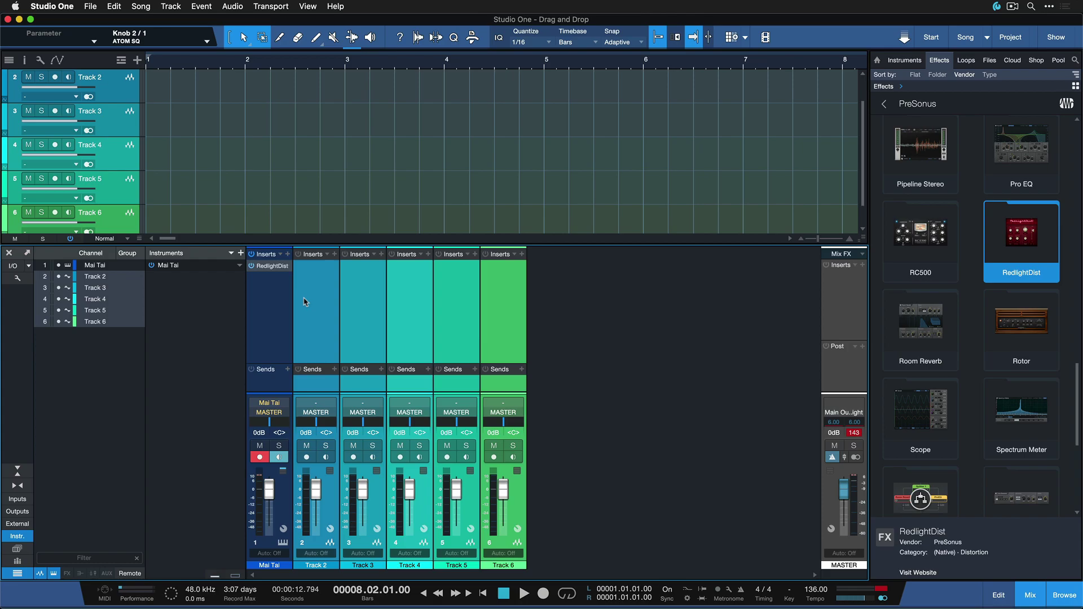
drag(265, 272, 418, 276)
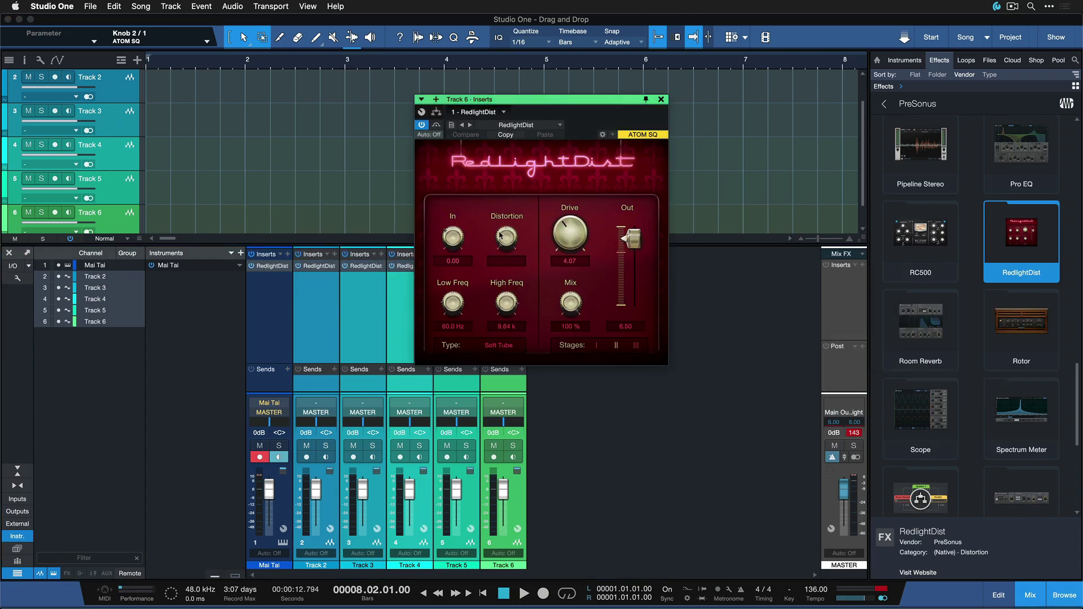
click(662, 100)
- Remove RedlightDist from Track 6, Track 3 and the Mai Tai channel by Cmd-dragging it out
click(523, 293)
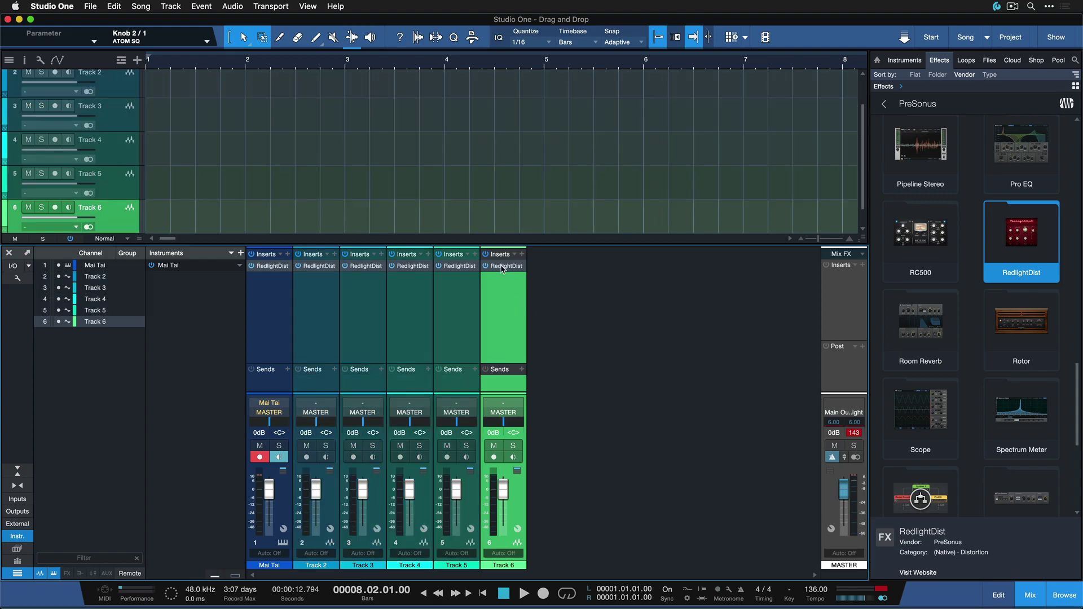
key(super)
drag(515, 269, 513, 274)
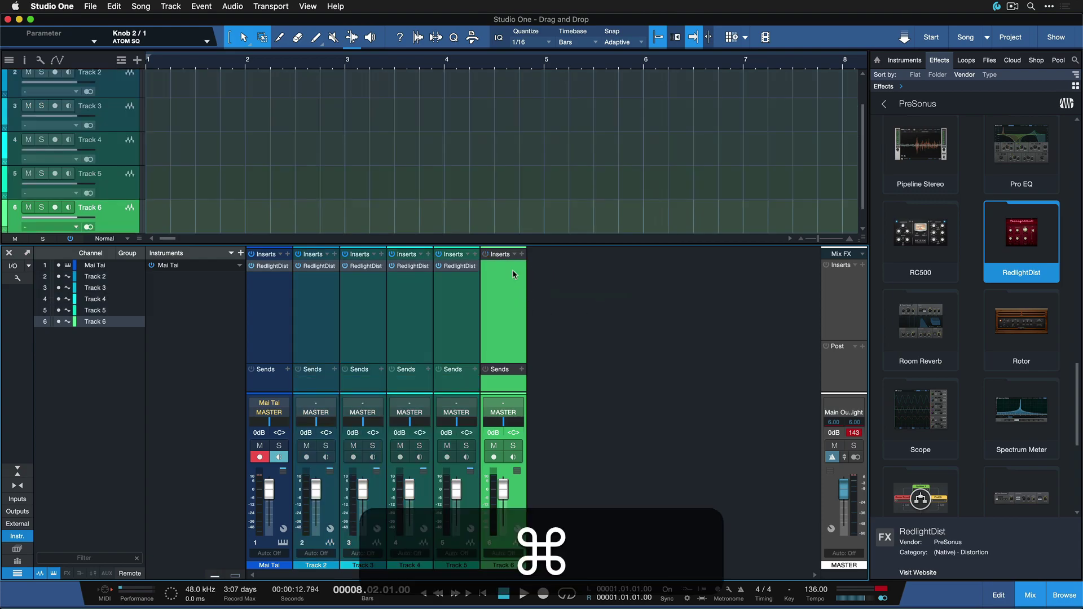
drag(368, 265, 394, 282)
drag(272, 265, 364, 312)
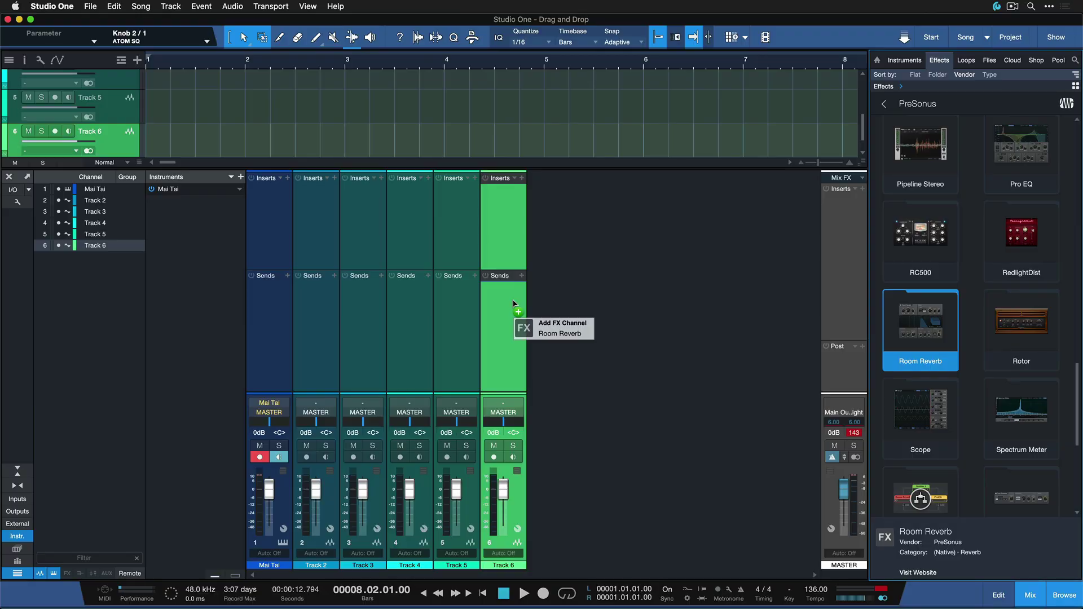
- Send Track 6 to a new Room Reverb FX channel and move its window aside
drag(513, 300, 513, 299)
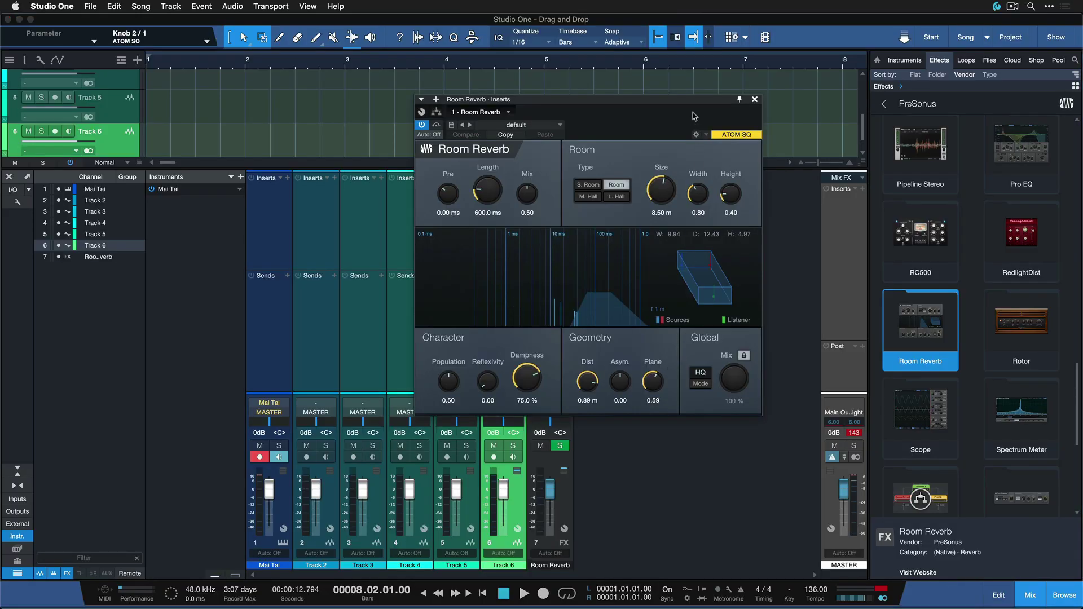
drag(572, 107, 347, 132)
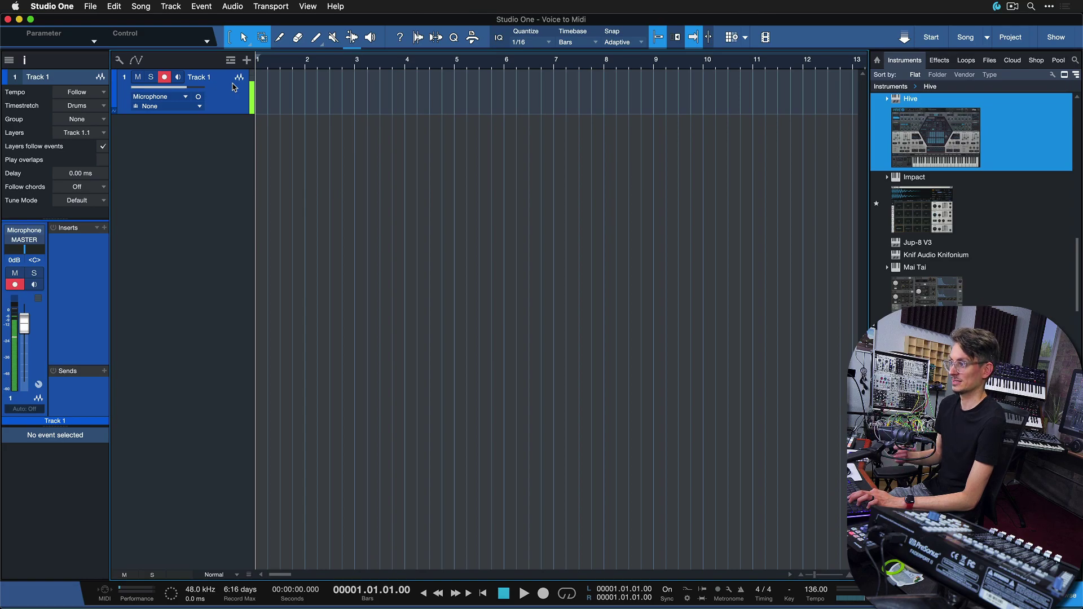
- Record a short microphone vocal phrase on Track 1, ending near bar 2.3
key(KP_Multiply)
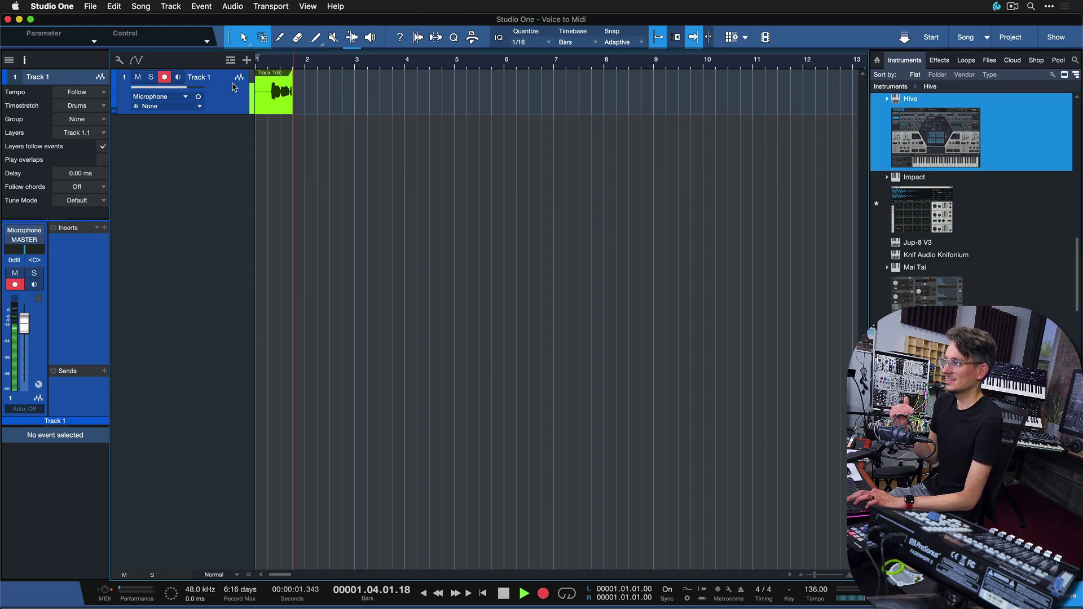
key(space)
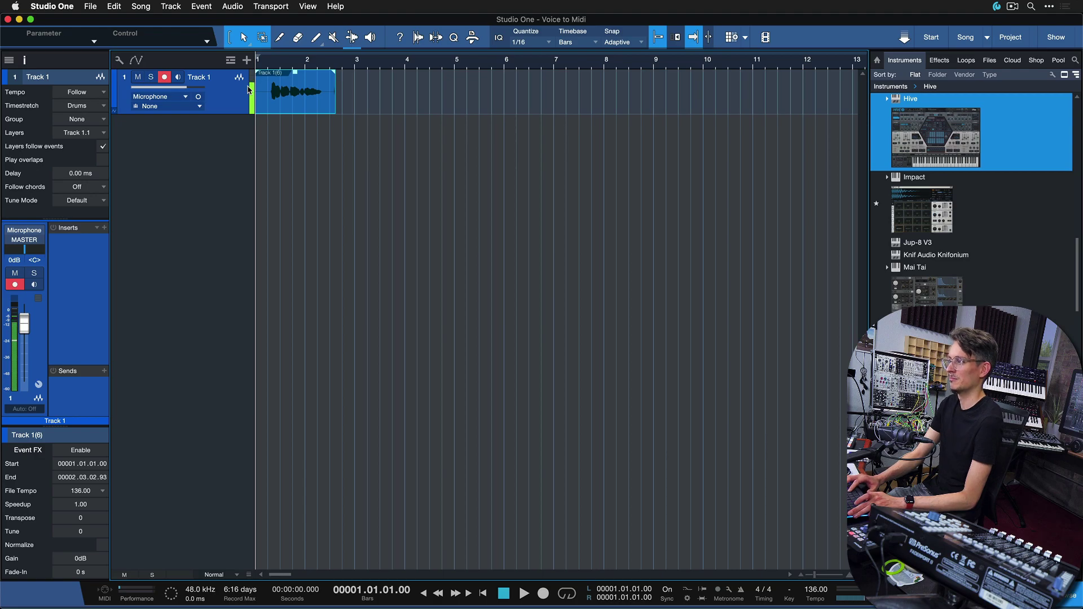
- Open the vocal event in Melodyne and apply Correct Pitch with Pitch Center 100%
key(super+m)
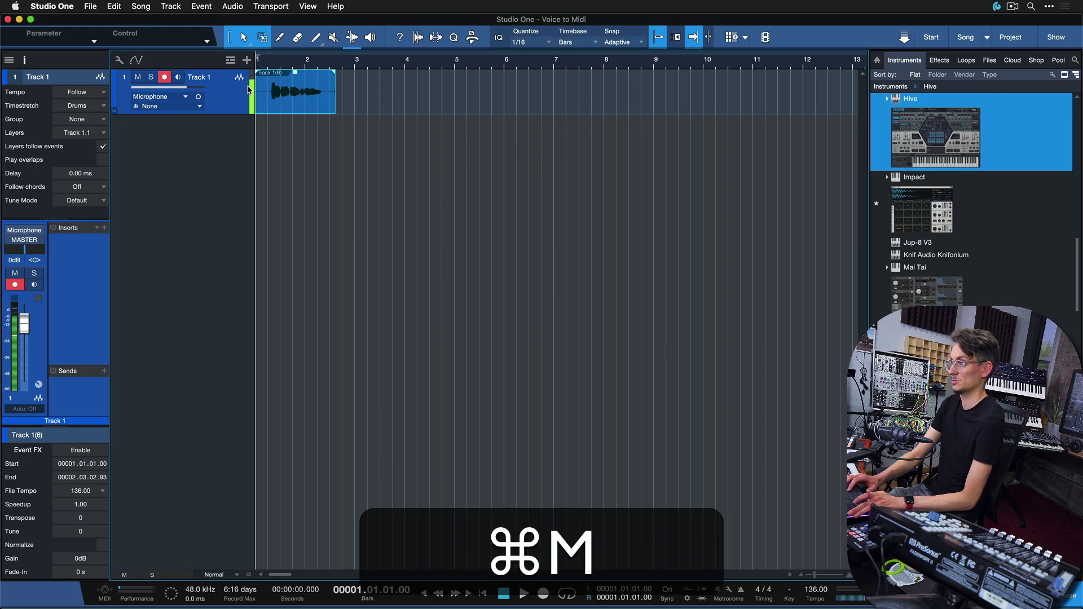
scroll(474, 339, down, 5)
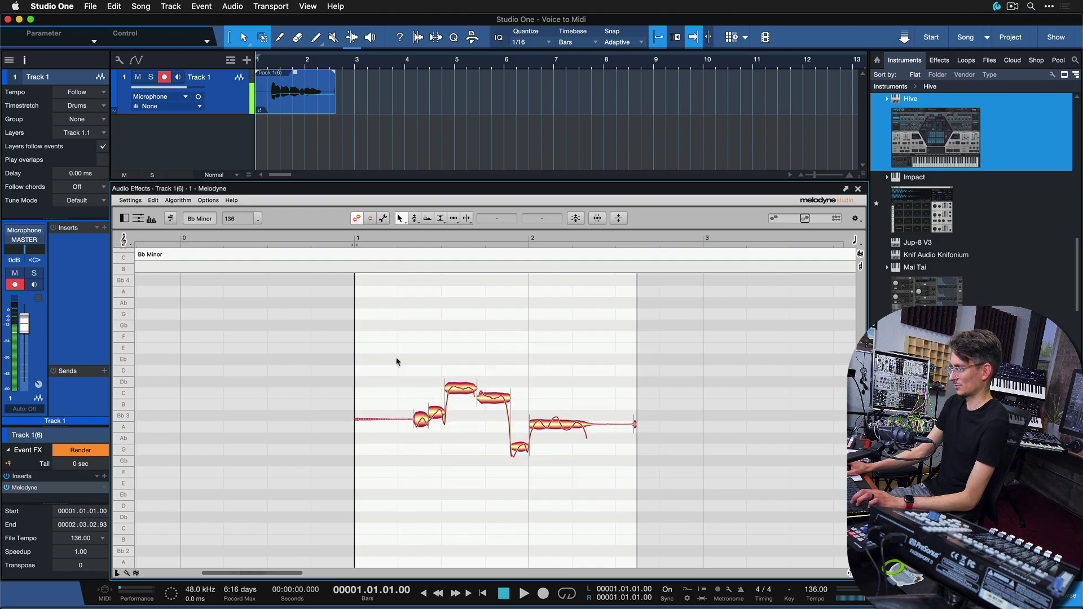
click(575, 217)
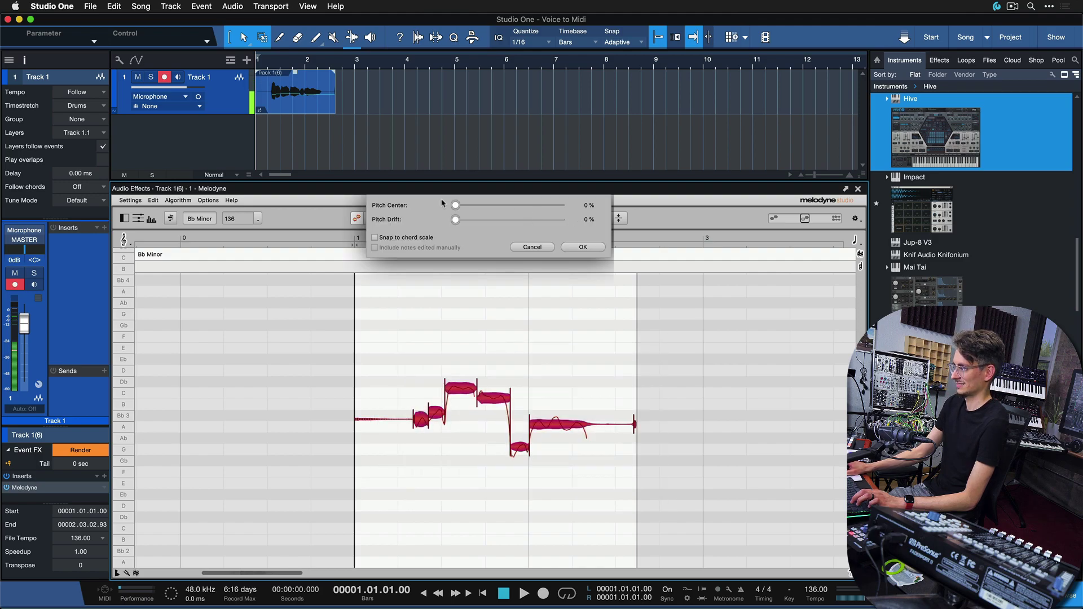
click(566, 205)
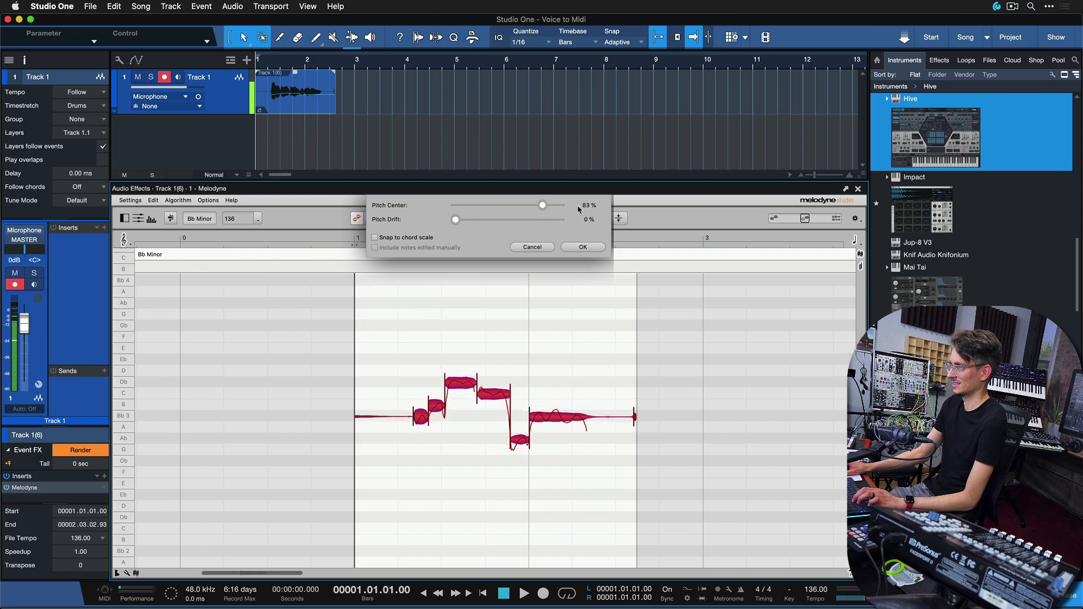
click(589, 246)
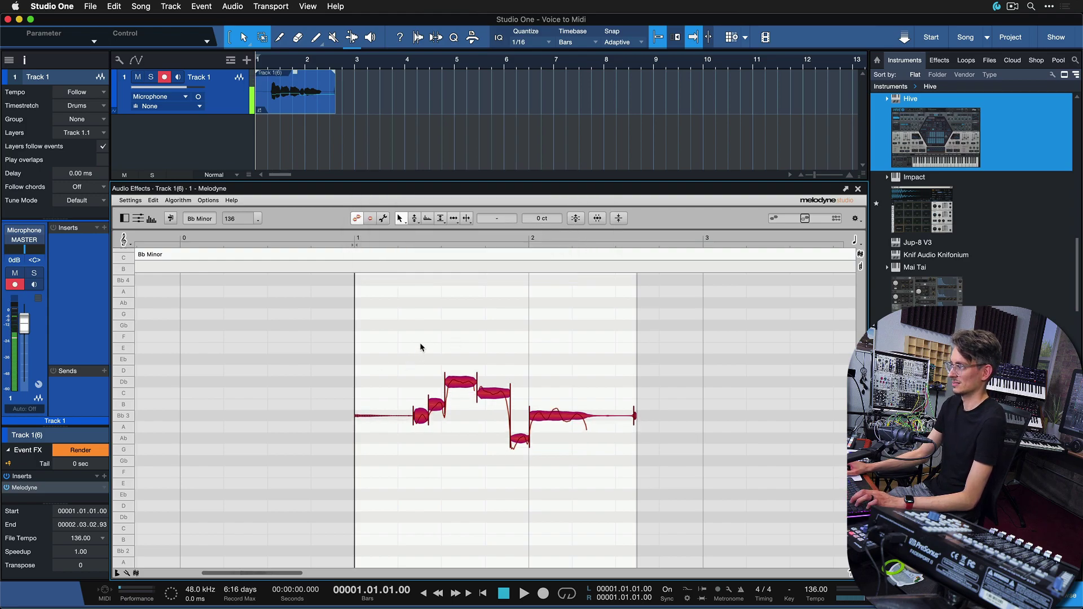
- Play back the corrected vocal, selecting all its notes and replaying from bar 1
key(space)
key(space)
key(super+a)
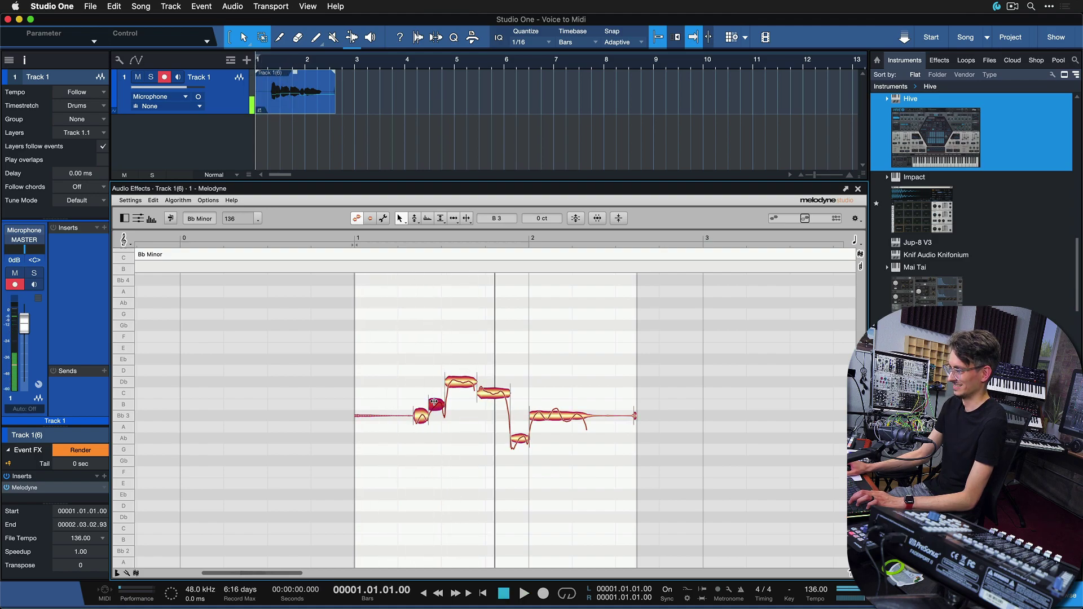
key(space)
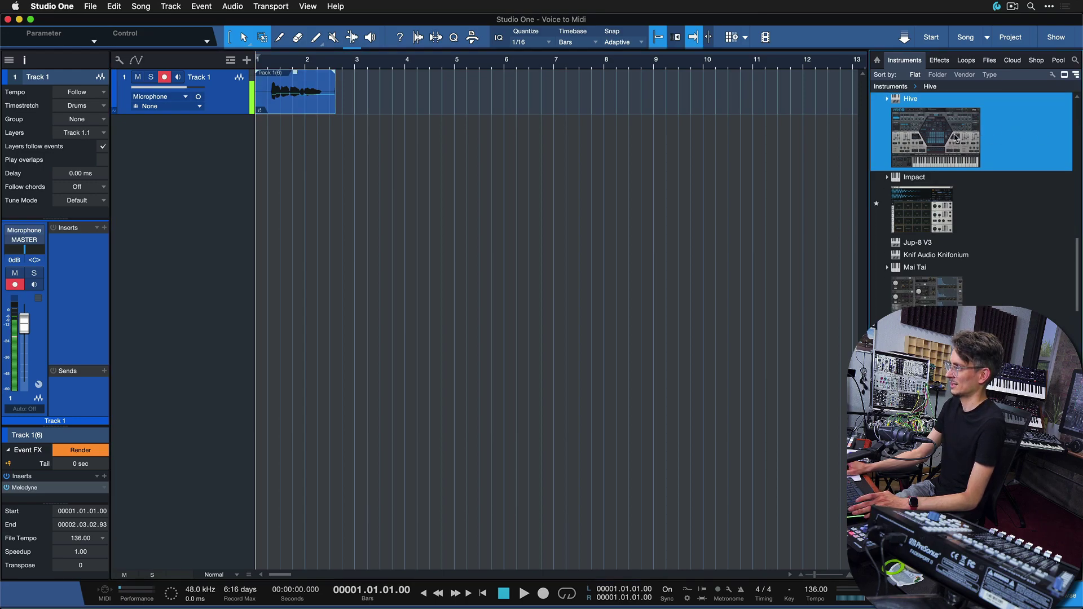
- Add a Hive instrument track below vocal Track 1 and close the Hive window
drag(957, 137, 818, 220)
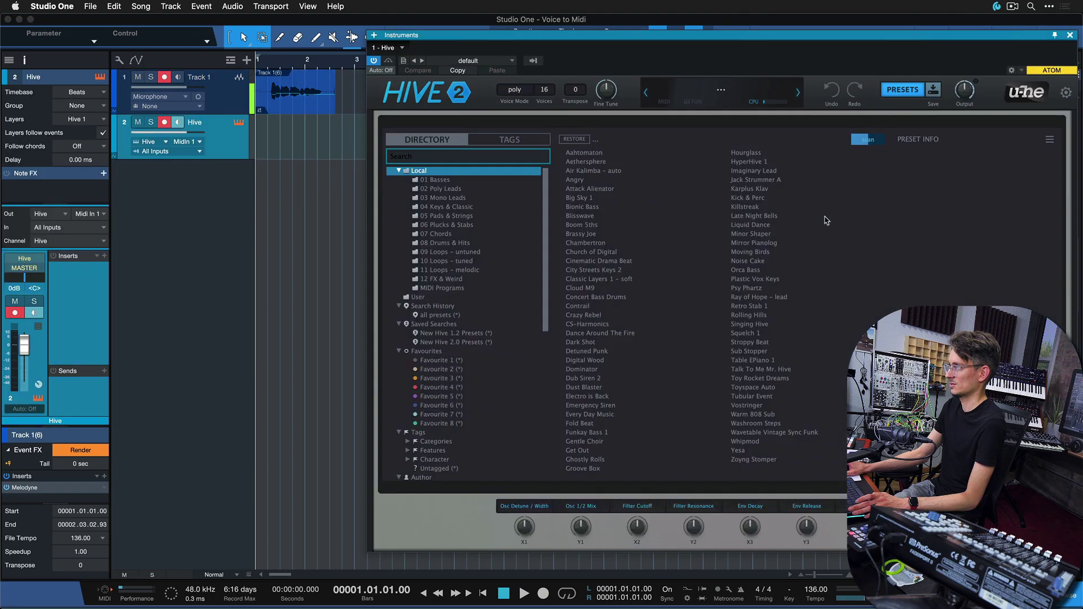
click(1070, 35)
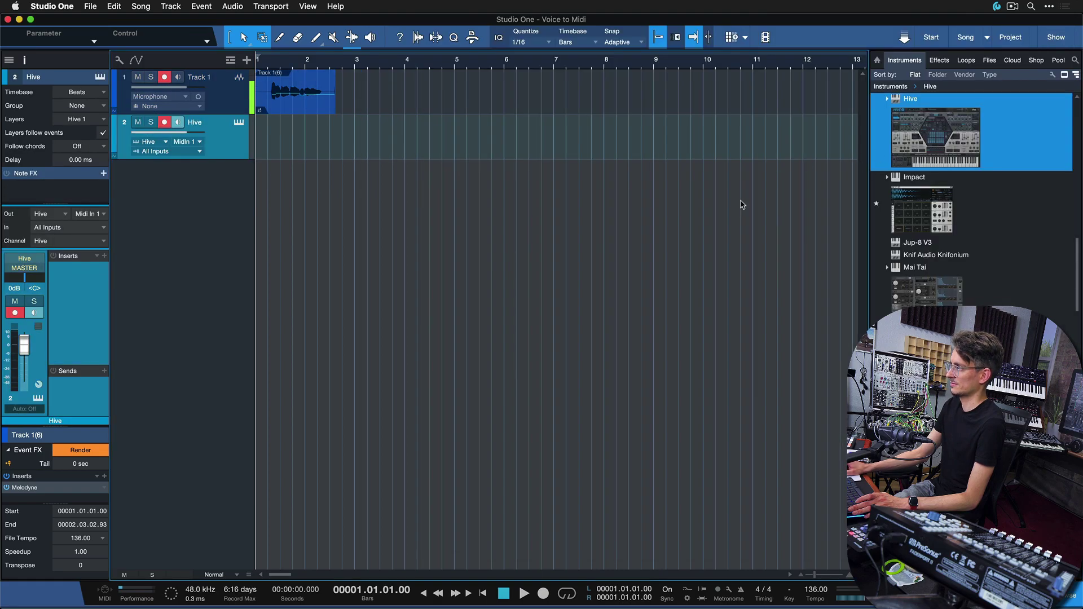
drag(979, 154, 288, 196)
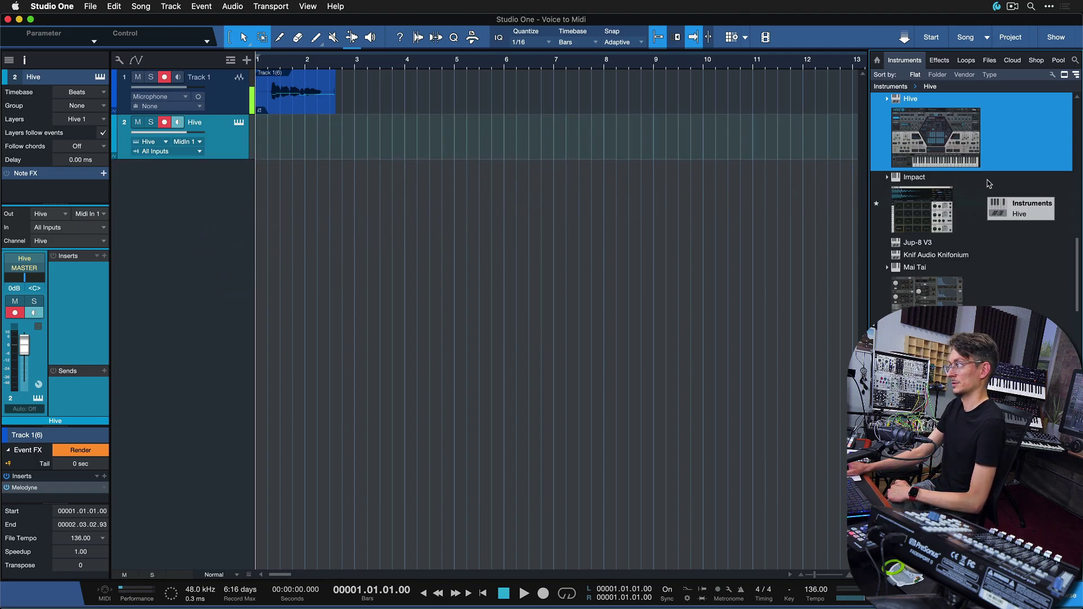
drag(838, 162, 969, 135)
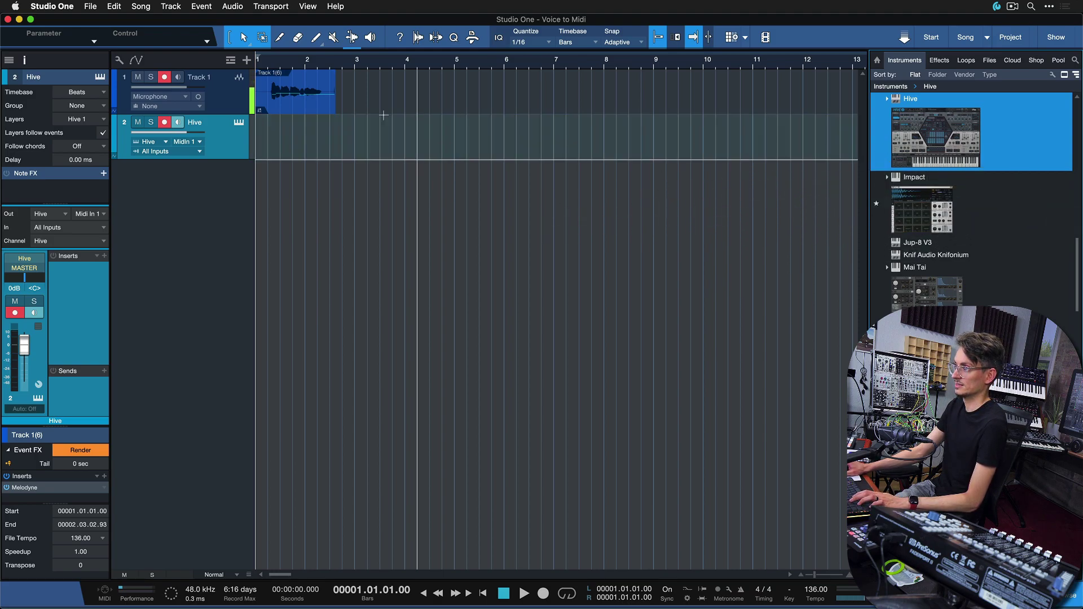
- Drag the vocal onto the Hive track as MIDI, play it, then select Analog Stereo Chorus
click(307, 100)
key(e)
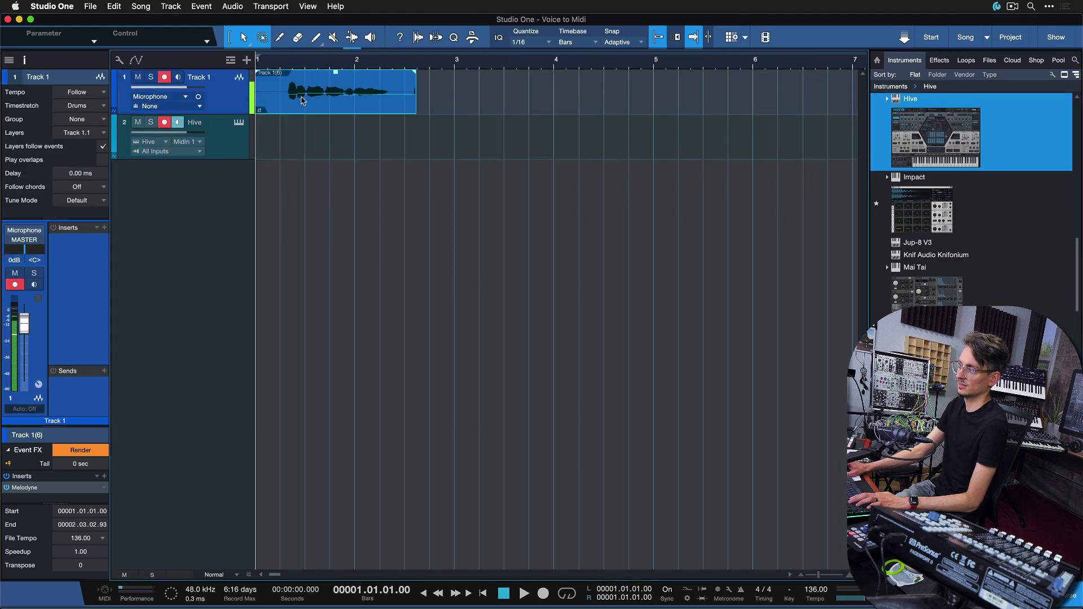
drag(303, 100, 300, 136)
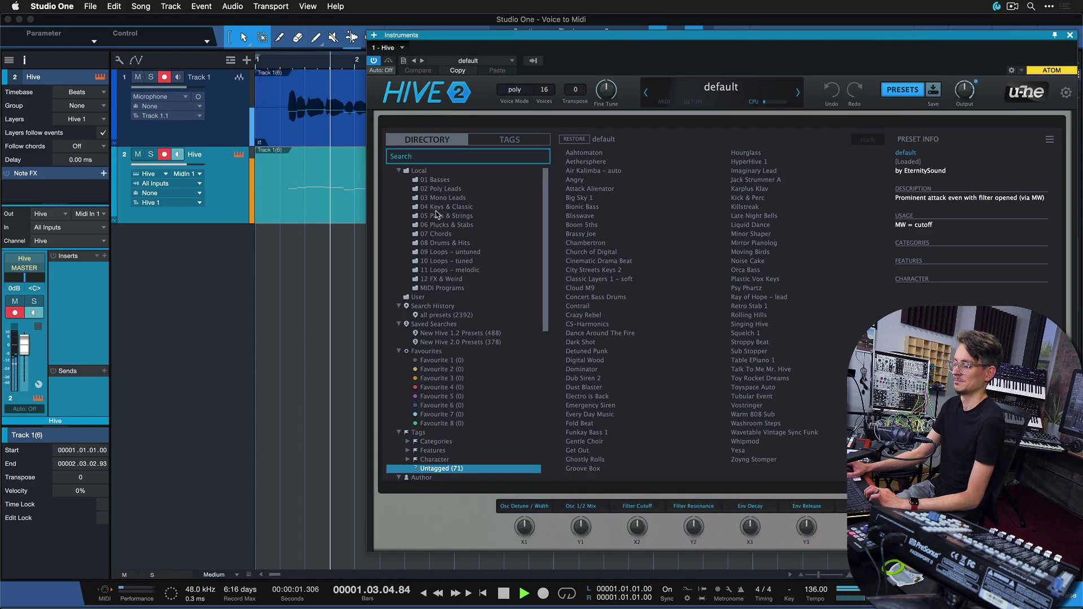
key(space)
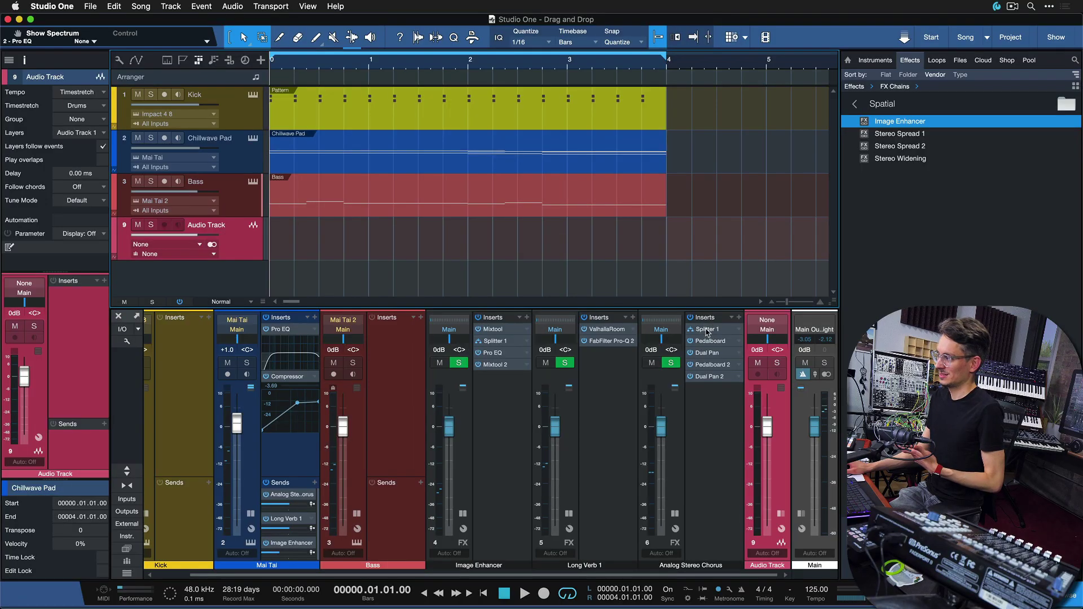
click(709, 413)
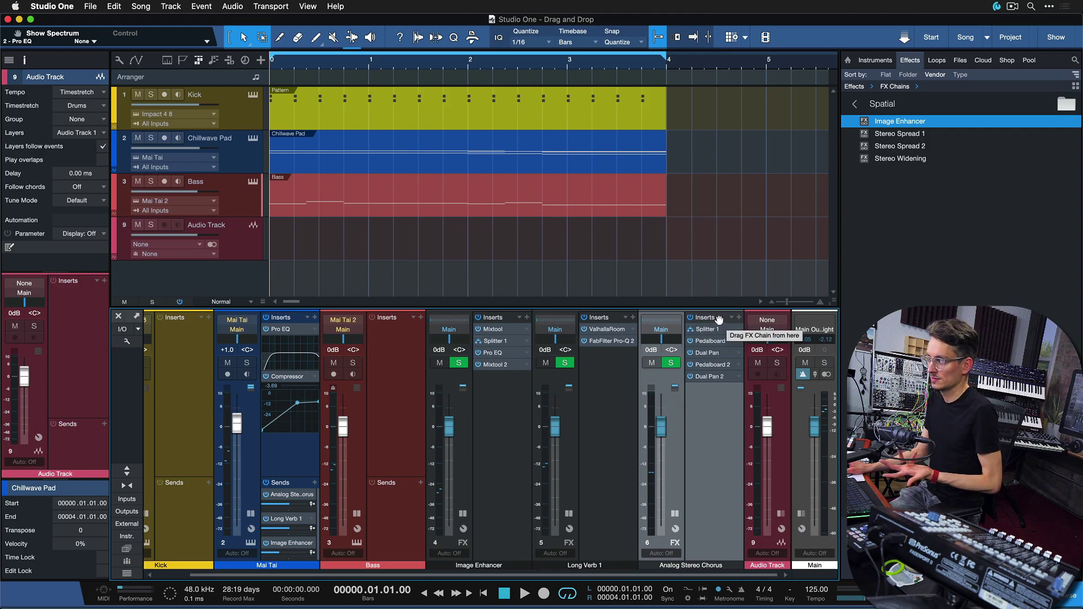
- Copy Chillwave Pad's three sends onto Bass, after undoing a copied insert chain
drag(719, 319, 395, 348)
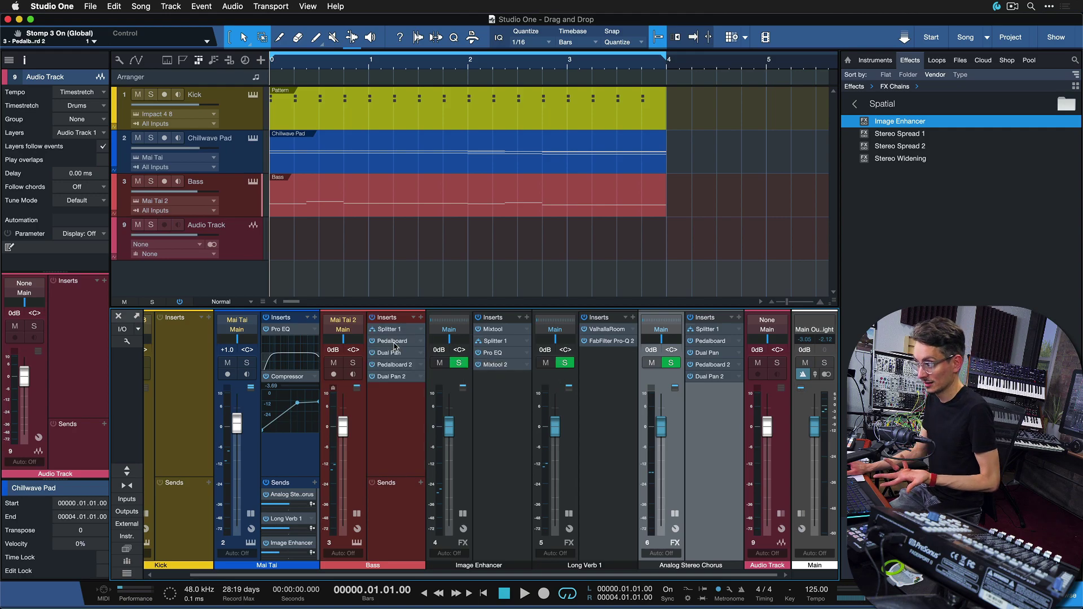
key(super+z)
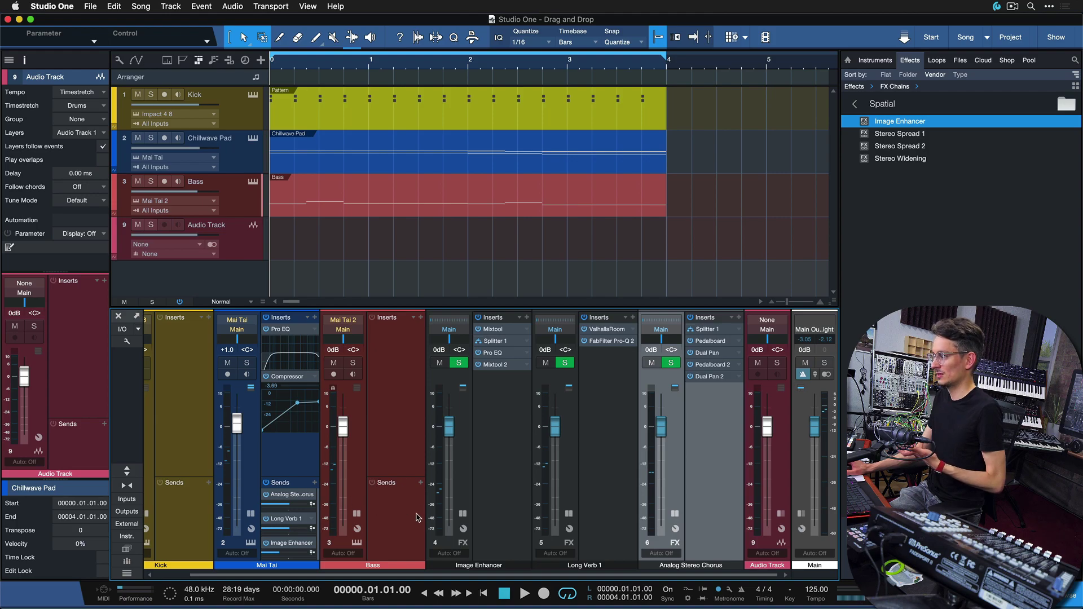
click(399, 515)
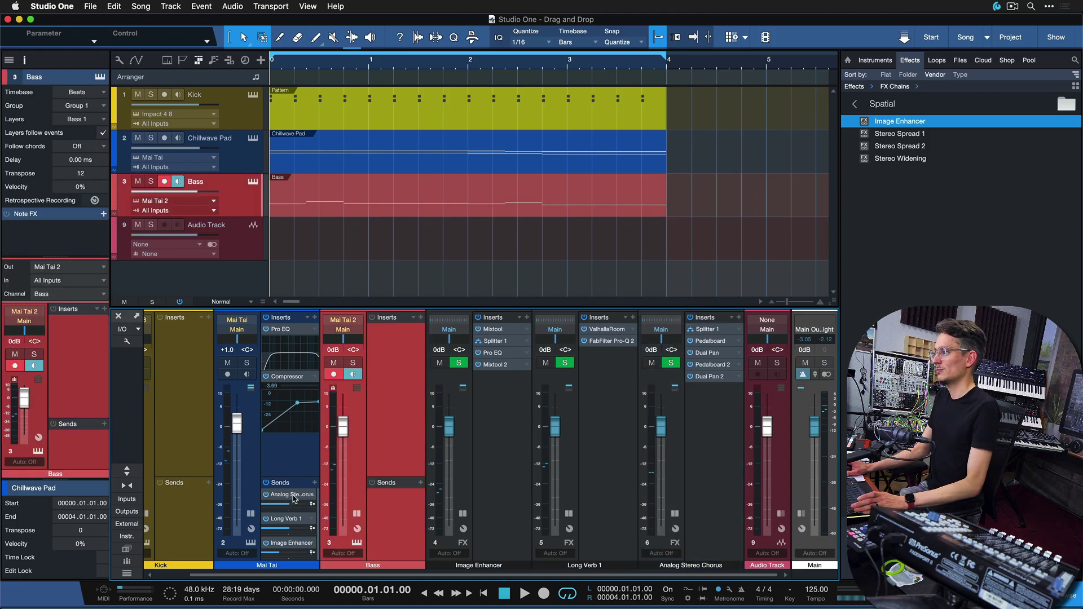
drag(293, 499, 396, 502)
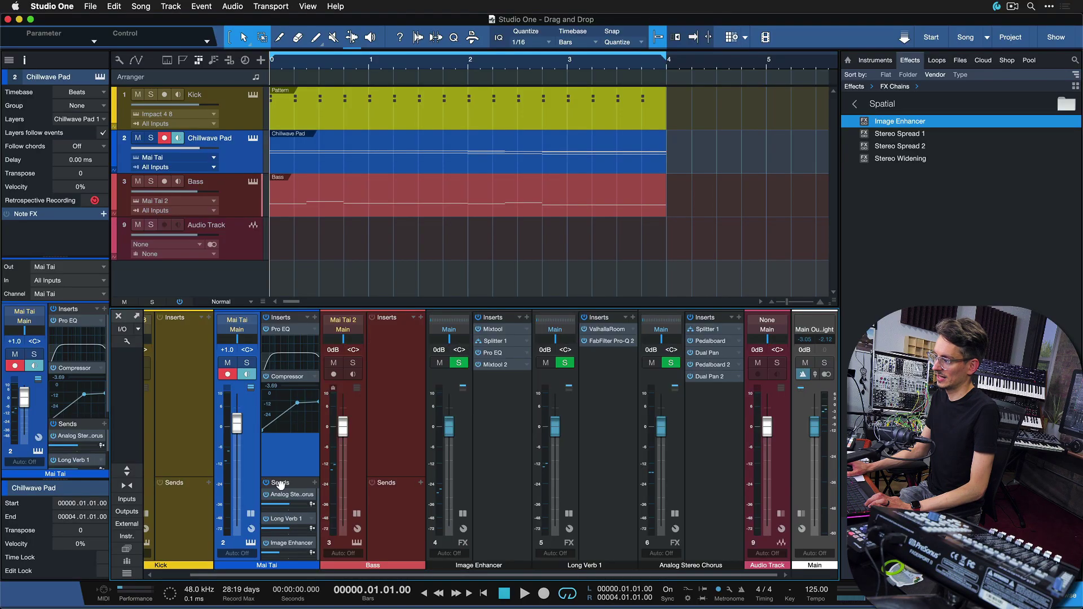
drag(310, 486, 395, 499)
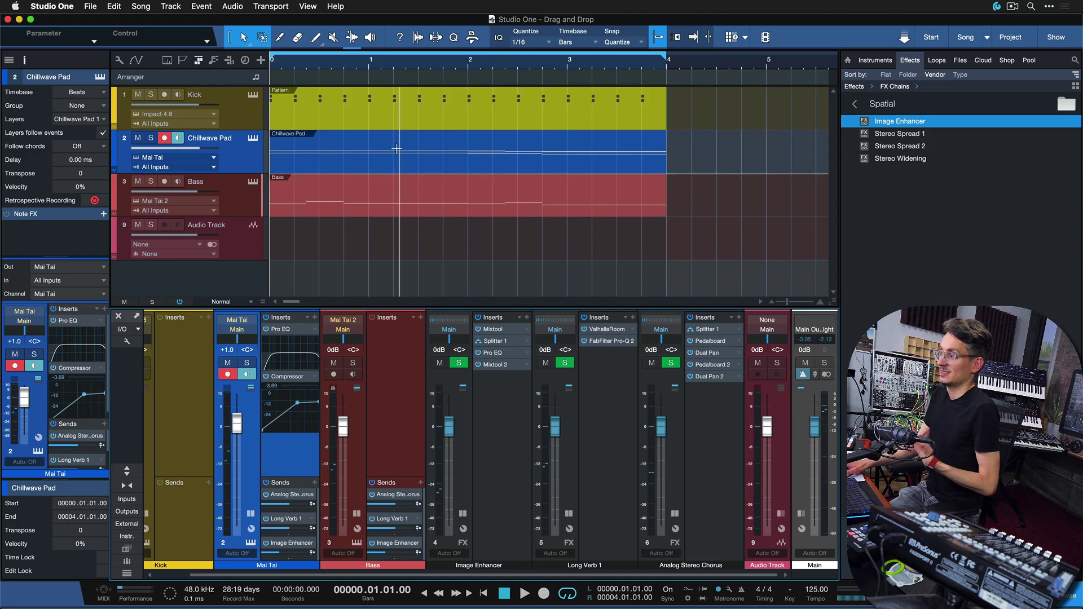
- Remove the copied sends from Bass and play the Bass track soloed
key(ctrl+z)
key(Down)
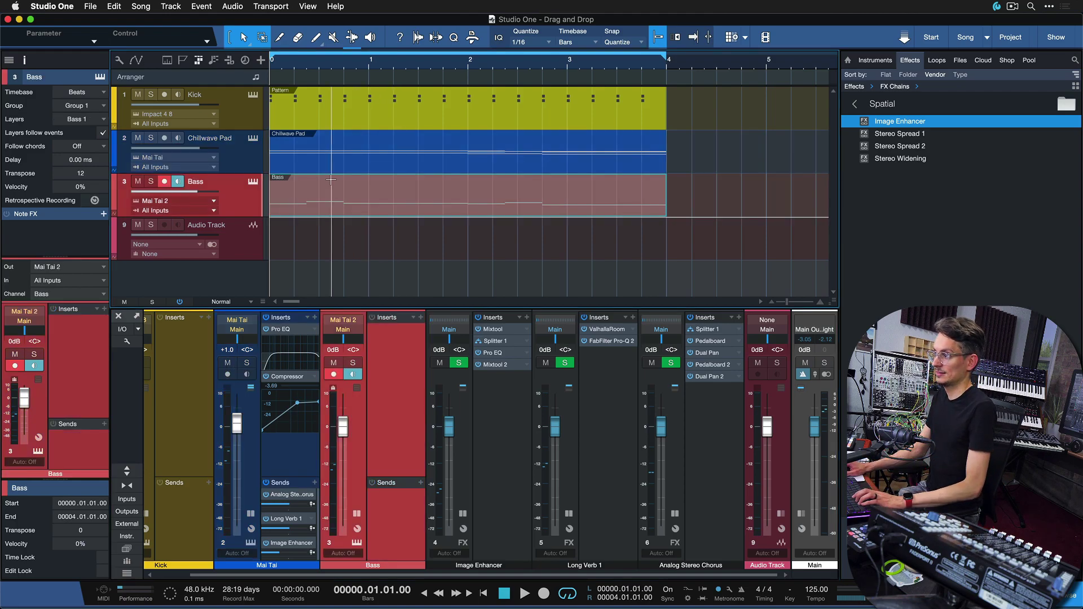
key(s)
key(space)
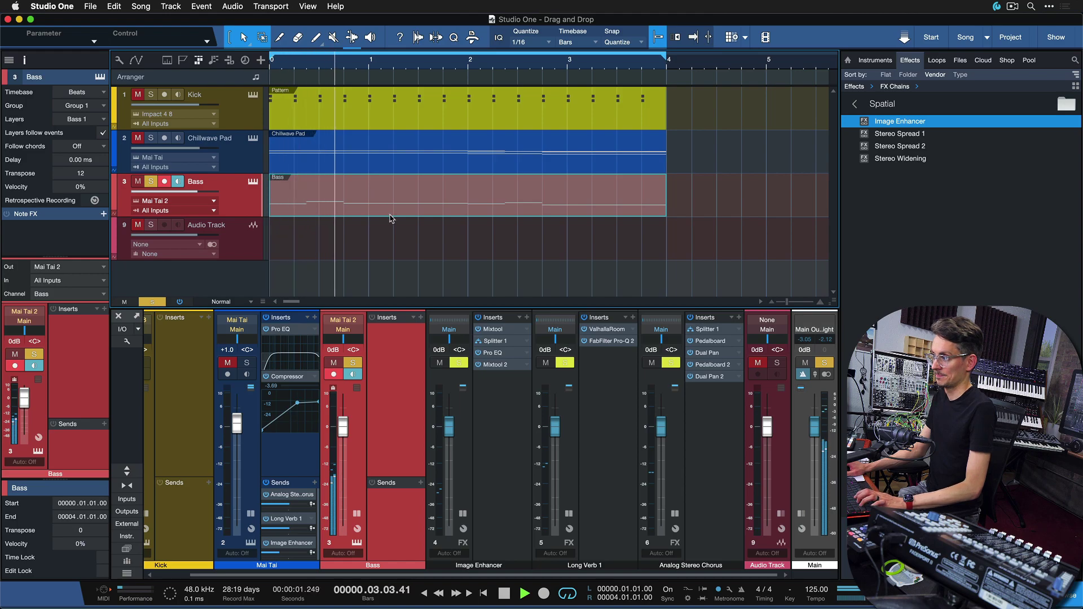
- Stop playback, unsolo Bass, and render the Bass part as audio on Audio Track 9
key(space)
key(s)
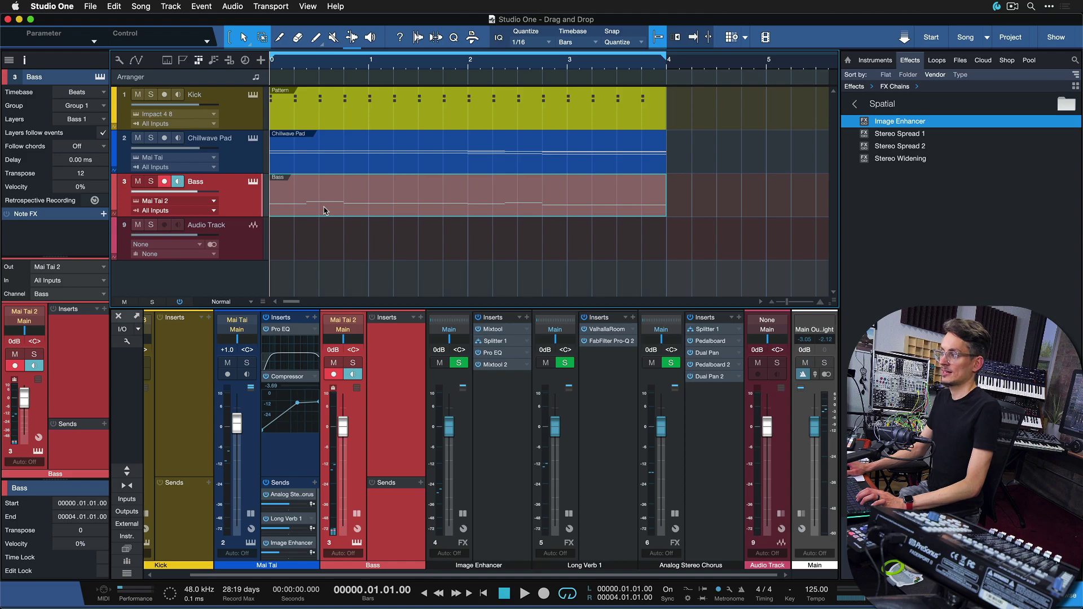
drag(327, 206, 311, 245)
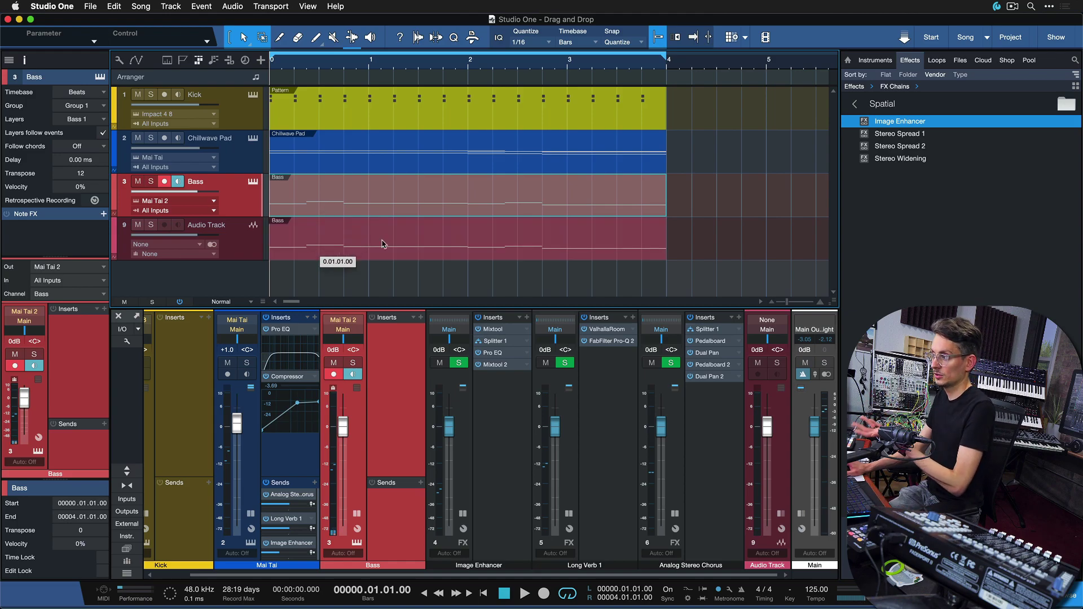
drag(382, 244, 381, 244)
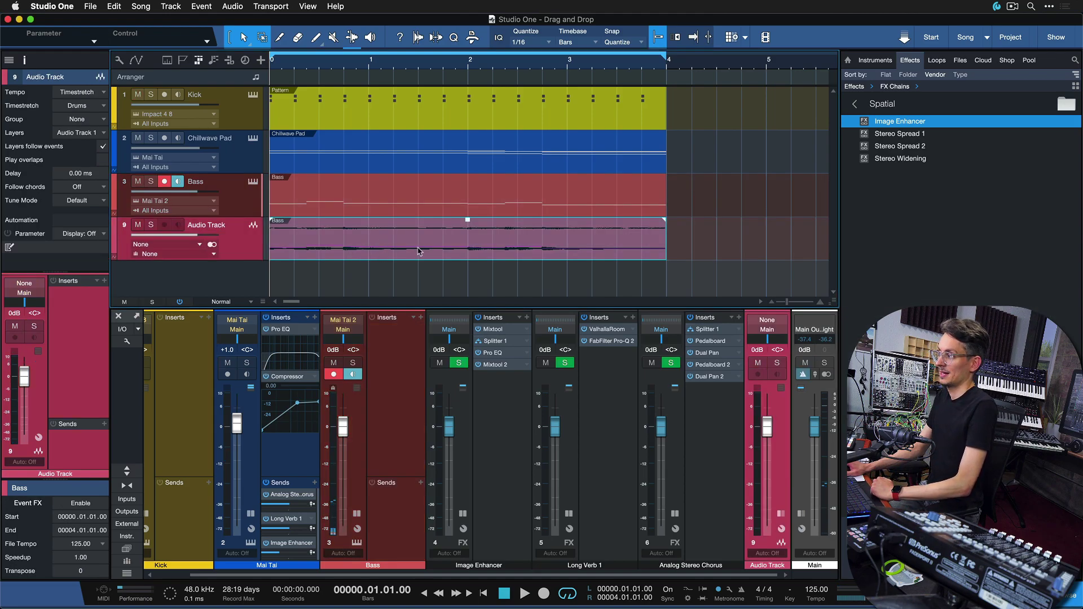
- Set Medium track height, add an instrument track, and drop the Bass audio onto it as notes
key(shift+e)
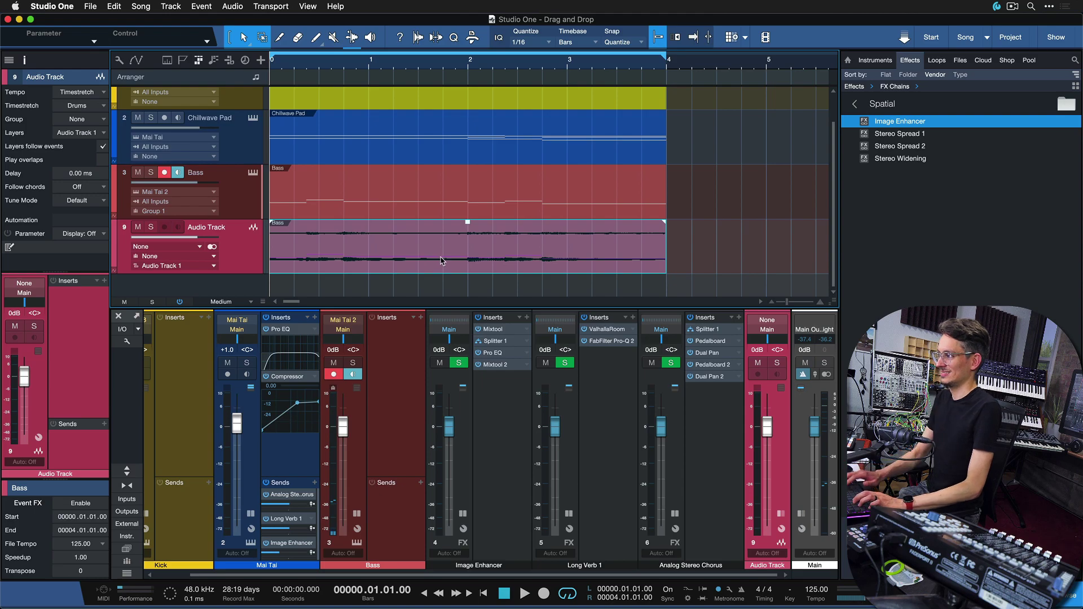
key(t)
drag(457, 226, 458, 269)
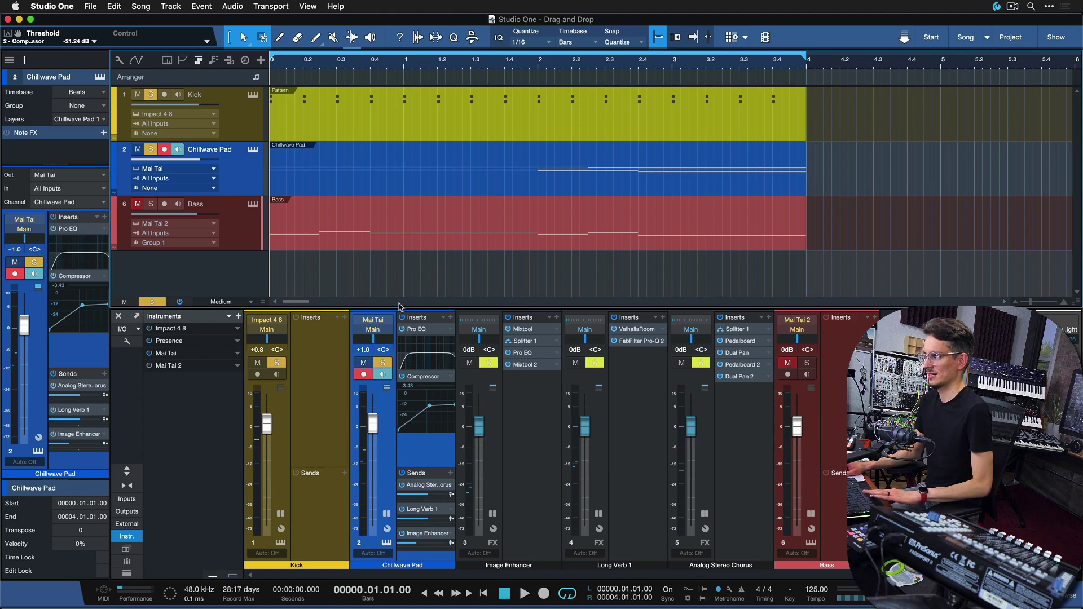
- Start playback and open the Chillwave Pad's Compressor editor
key(space)
click(427, 378)
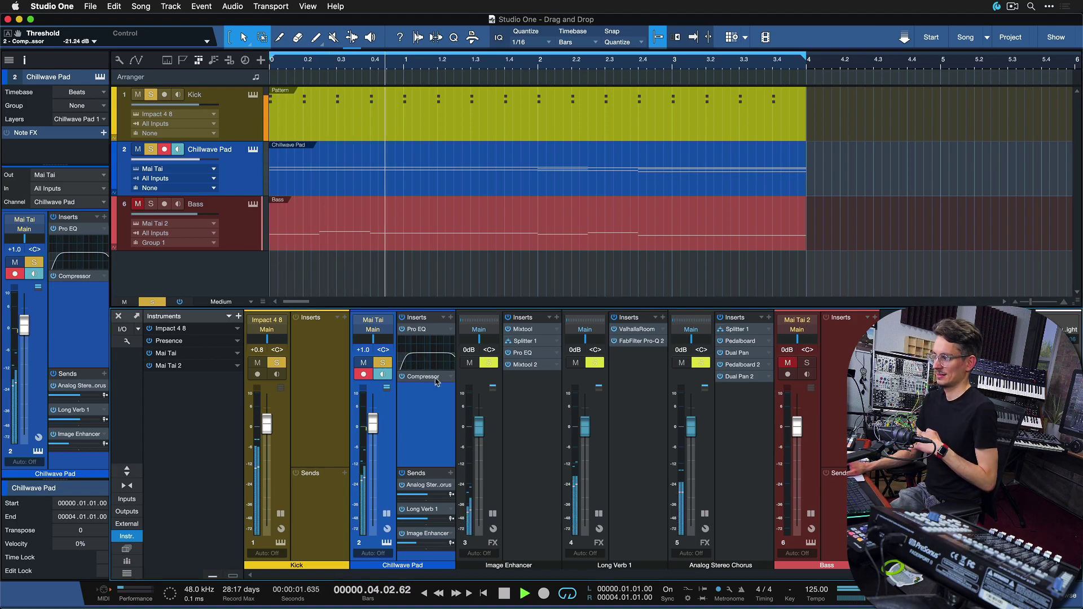
double_click(426, 378)
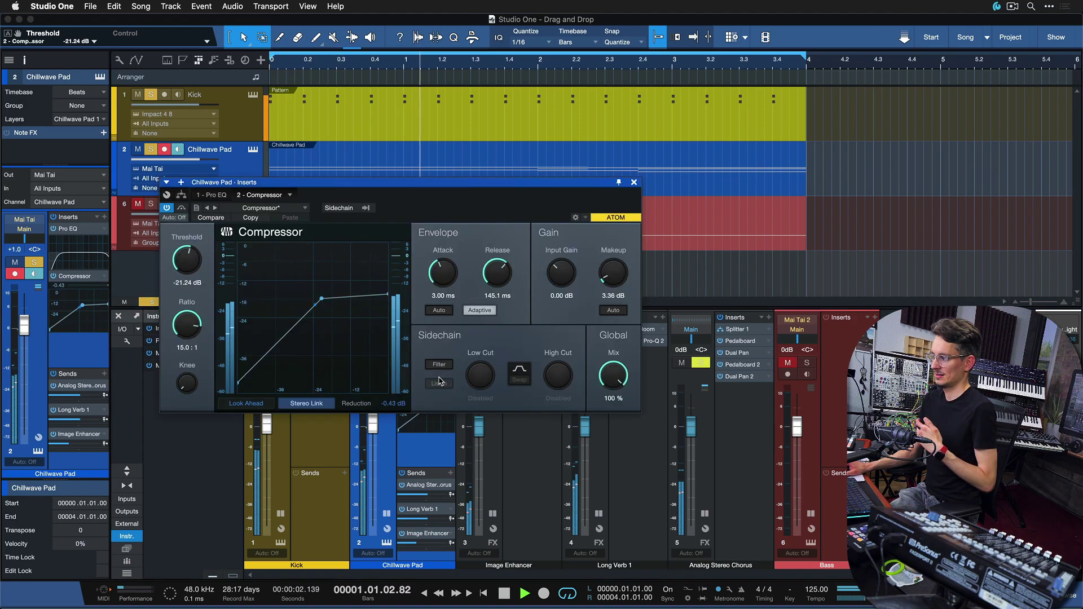
- Set the compressor's sidechain source to Kick, lower Threshold to -22.92 dB, and close the editor
click(366, 208)
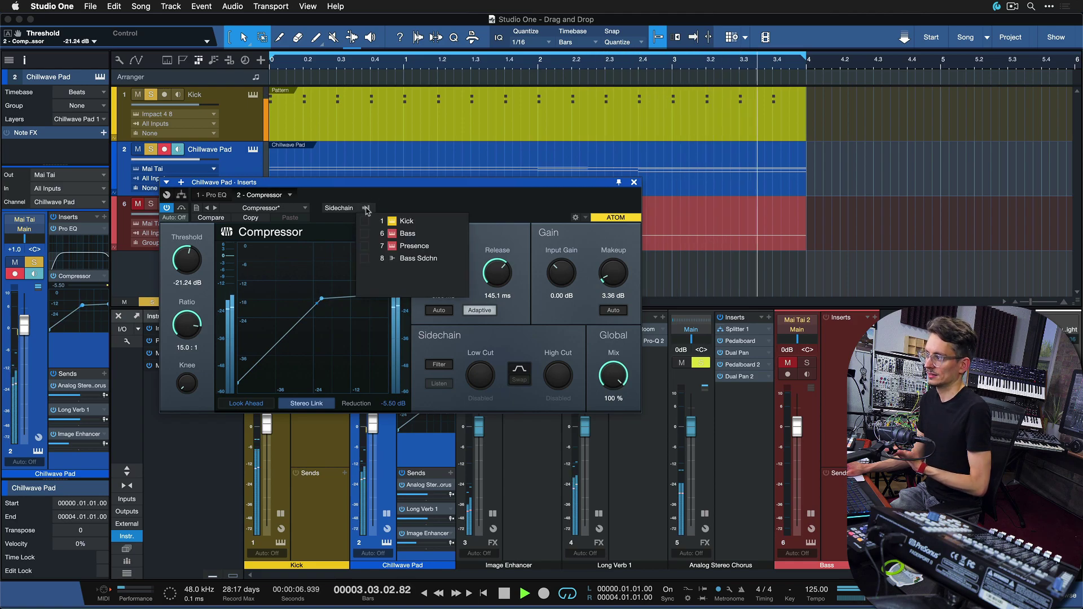
click(363, 222)
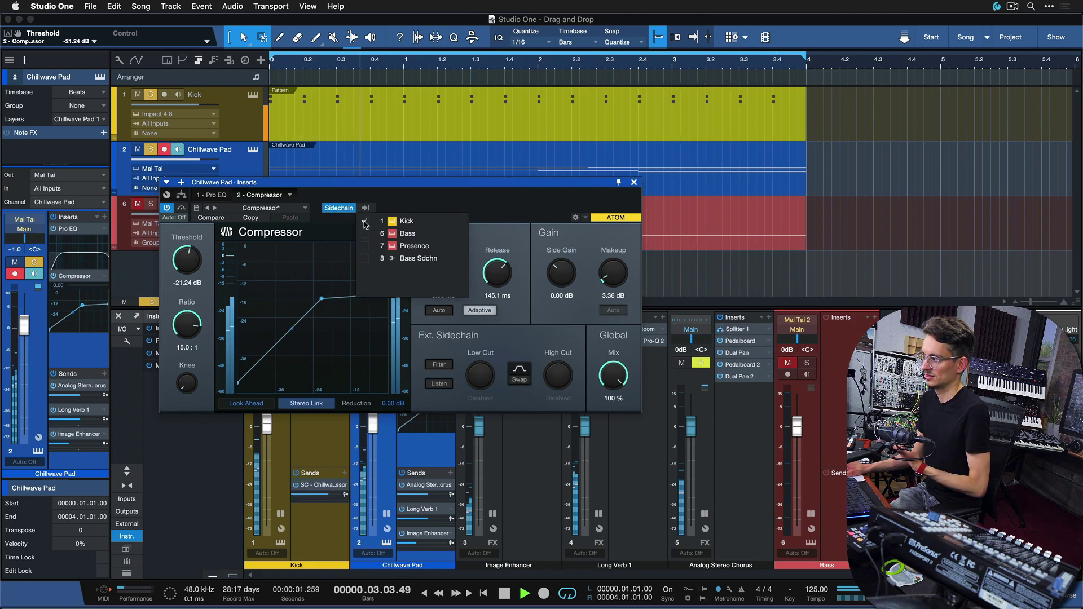
click(404, 197)
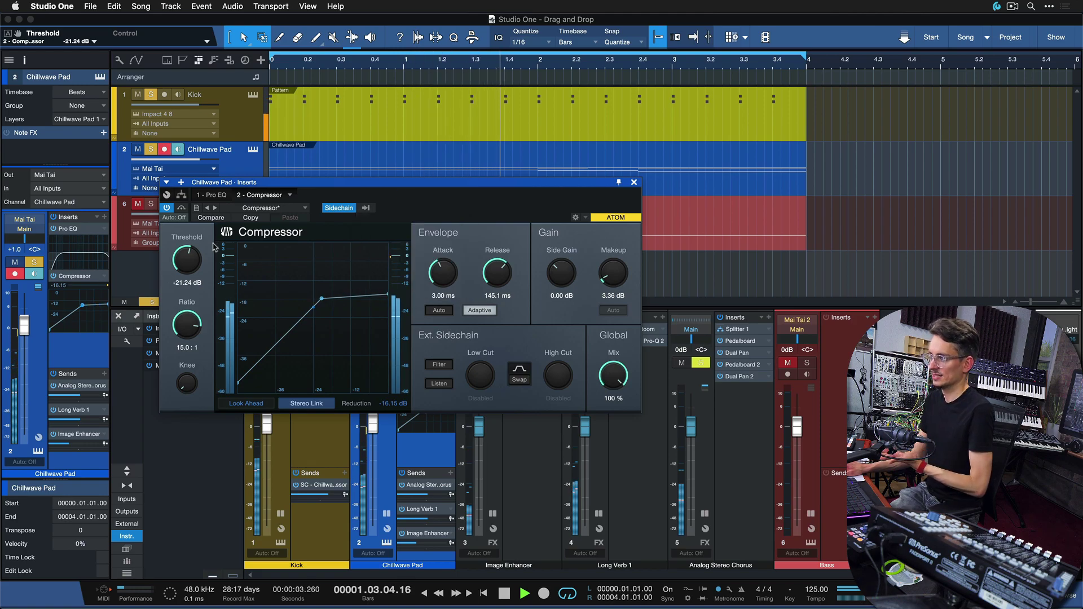
drag(187, 261, 186, 264)
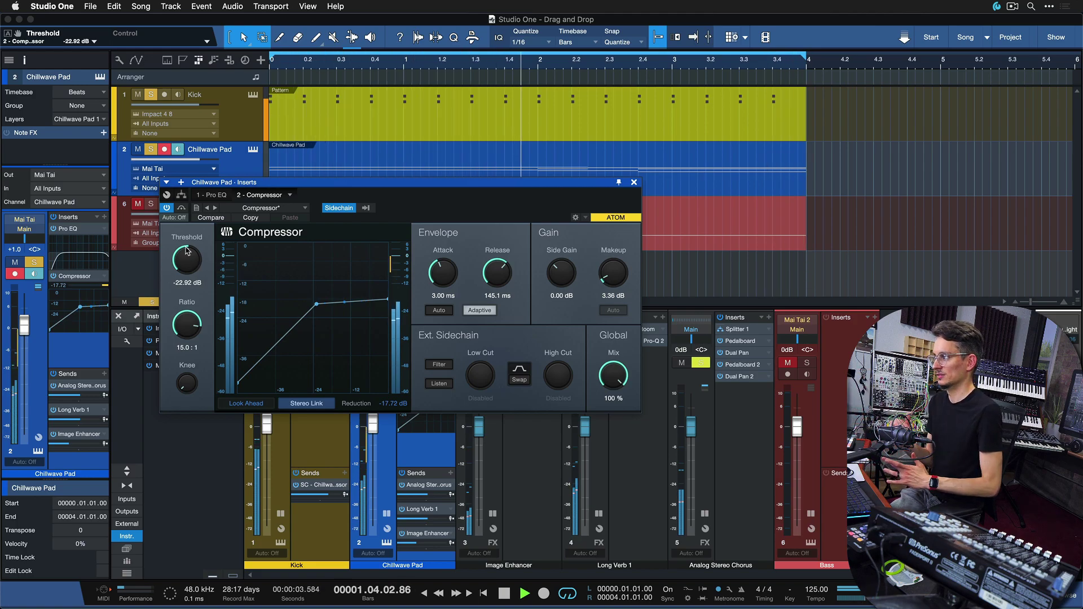
click(634, 183)
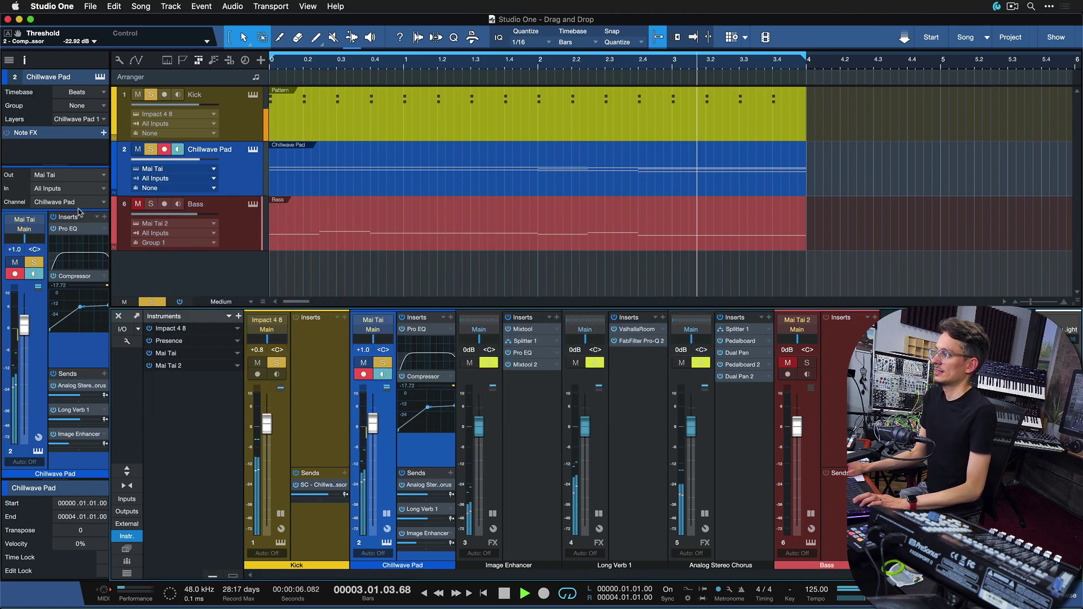
- Unmute Bass, stop playback, and enlarge the inserts area in the mixer channels
click(138, 205)
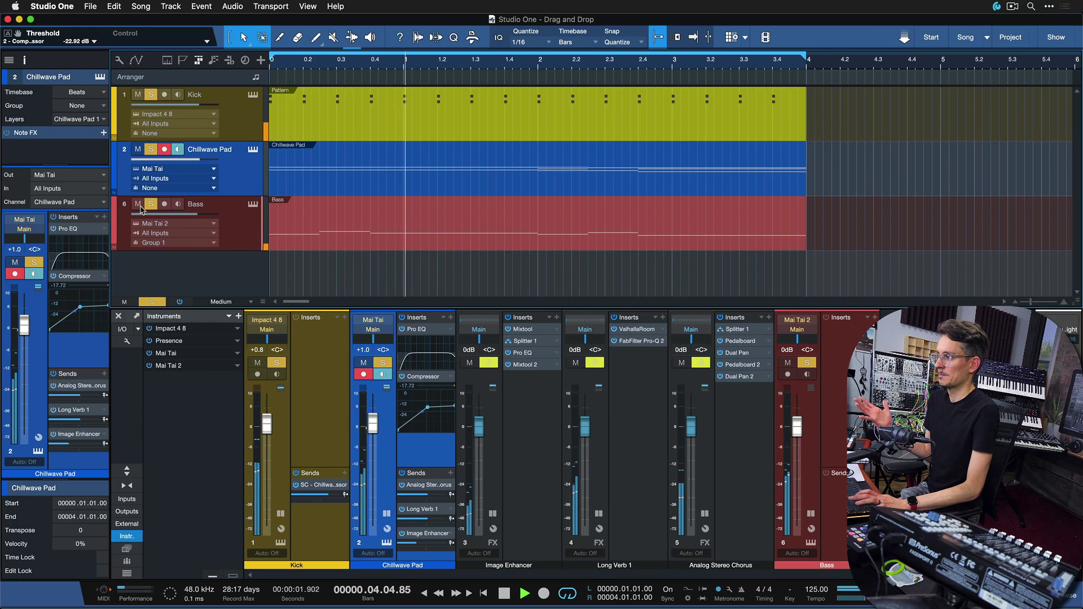
key(space)
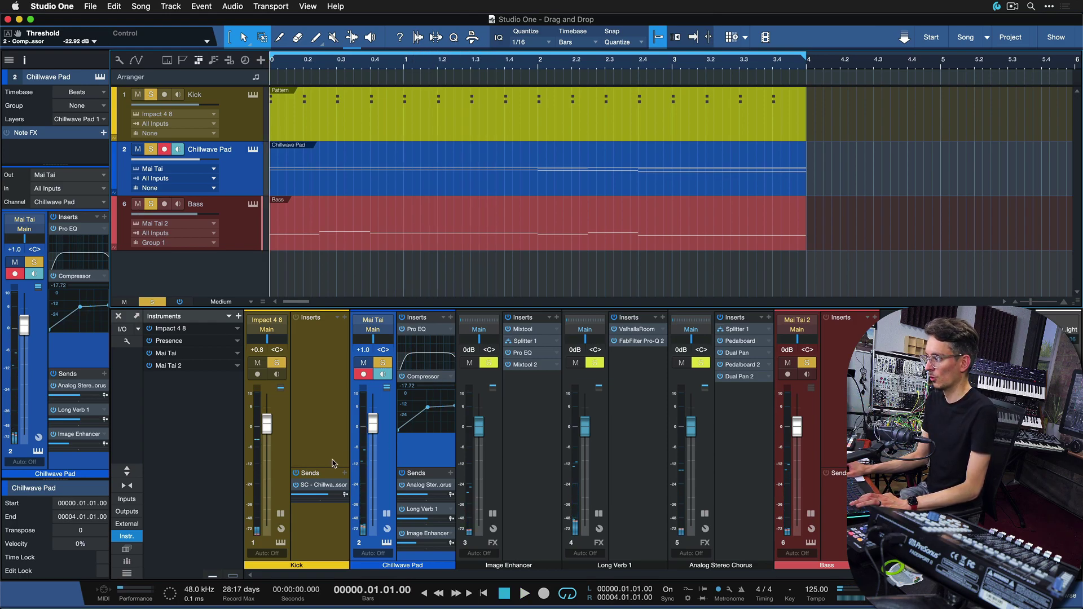
drag(330, 466, 332, 499)
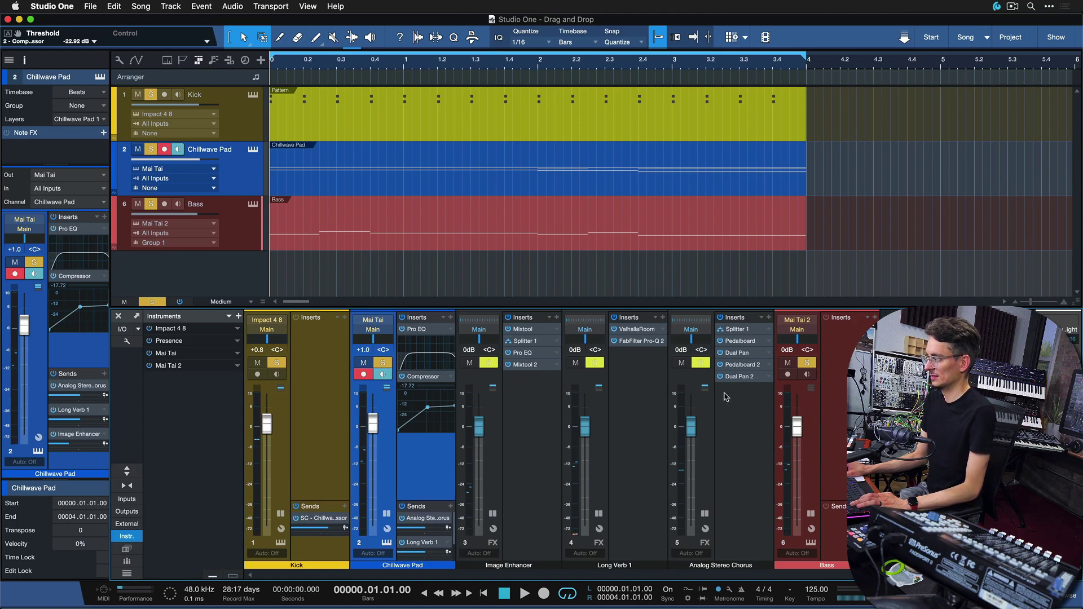
- Move the Bass channel beside Chillwave Pad and copy the Kick-sidechained Compressor onto it
drag(812, 407, 451, 406)
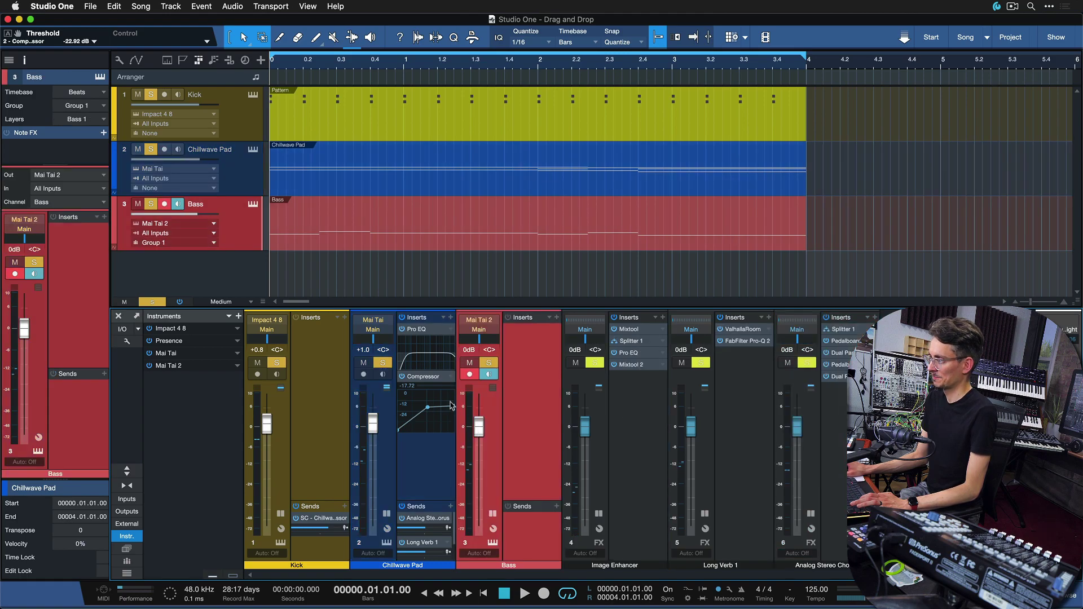
click(396, 417)
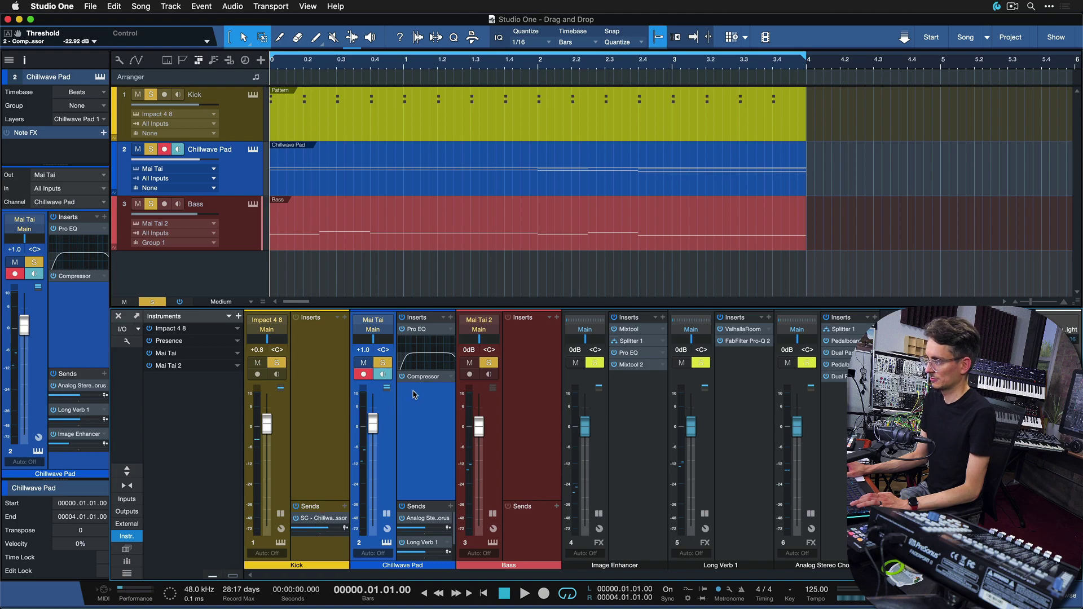
drag(433, 381, 557, 379)
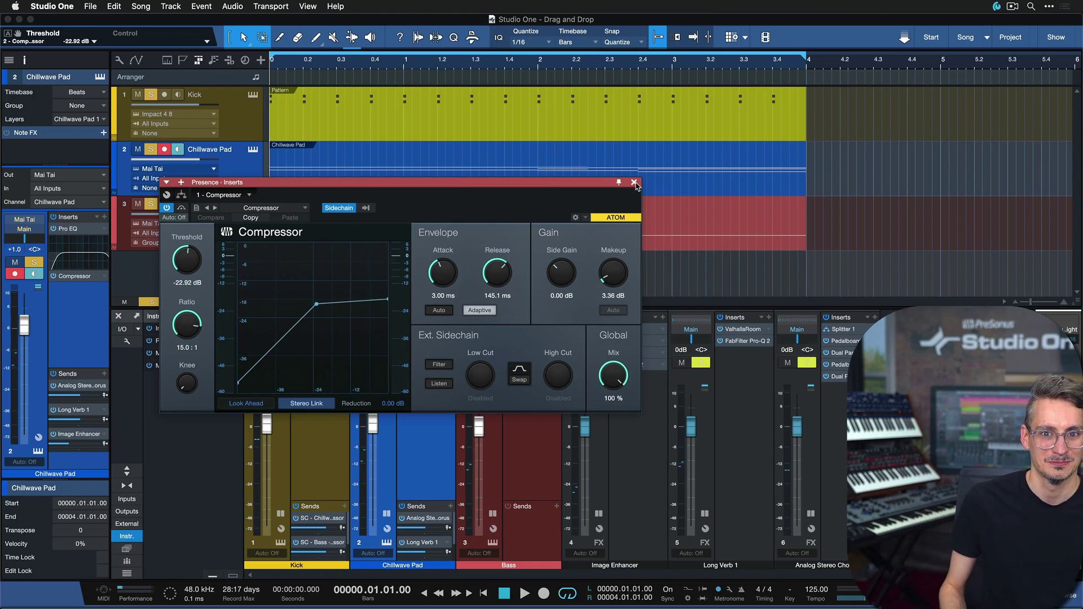
- Start playback, close the compressor editor, and copy the Chillwave Pad Compressor to Bass
key(space)
click(634, 182)
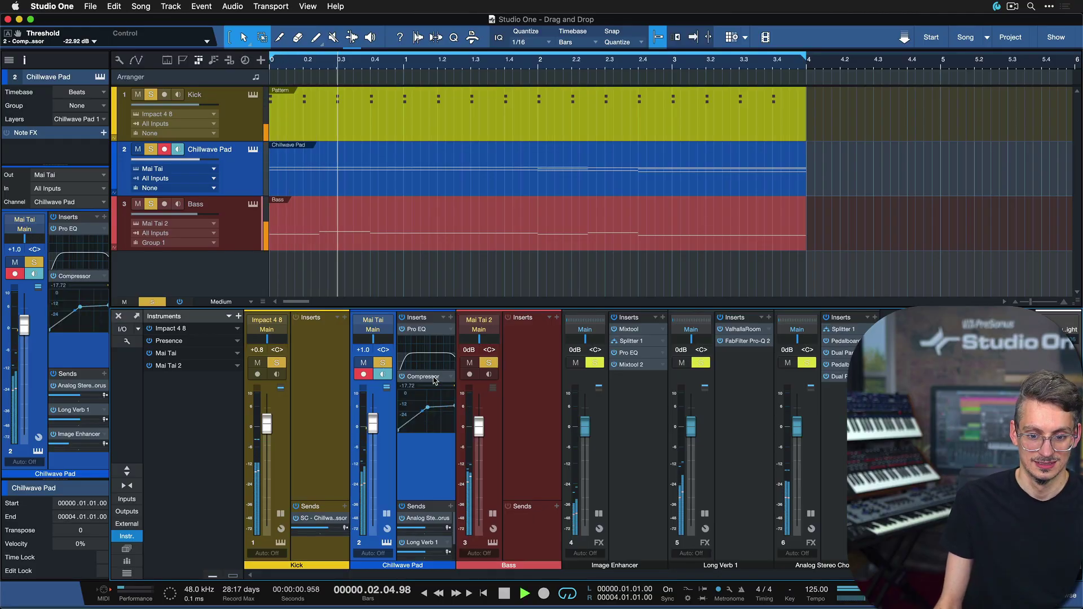
drag(433, 381, 519, 362)
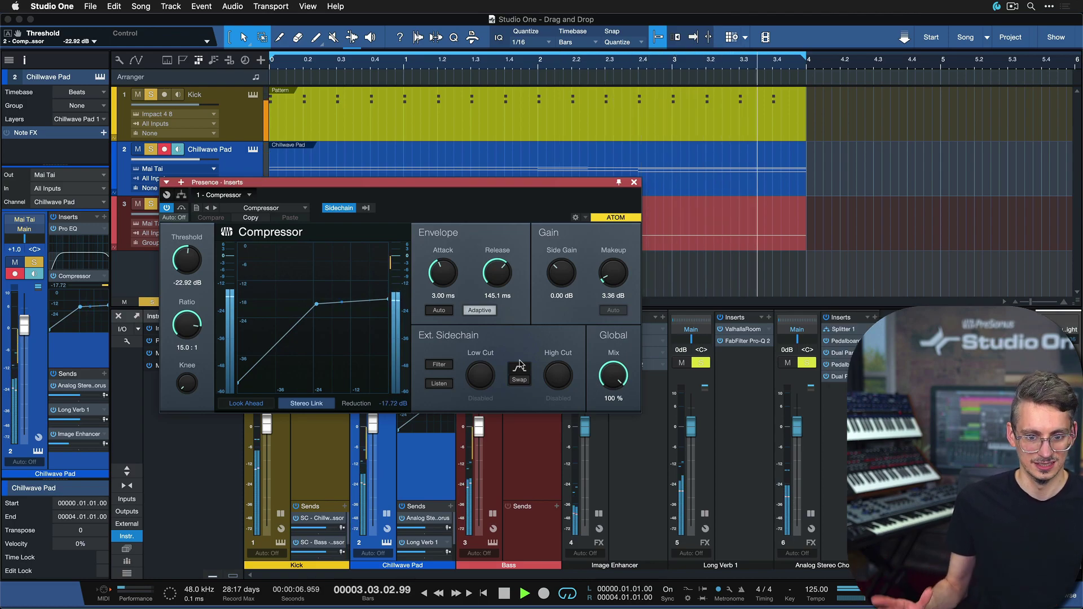
- Mute and unsolo Chillwave Pad, then bypass the sidechained compressor to compare
click(139, 149)
click(151, 149)
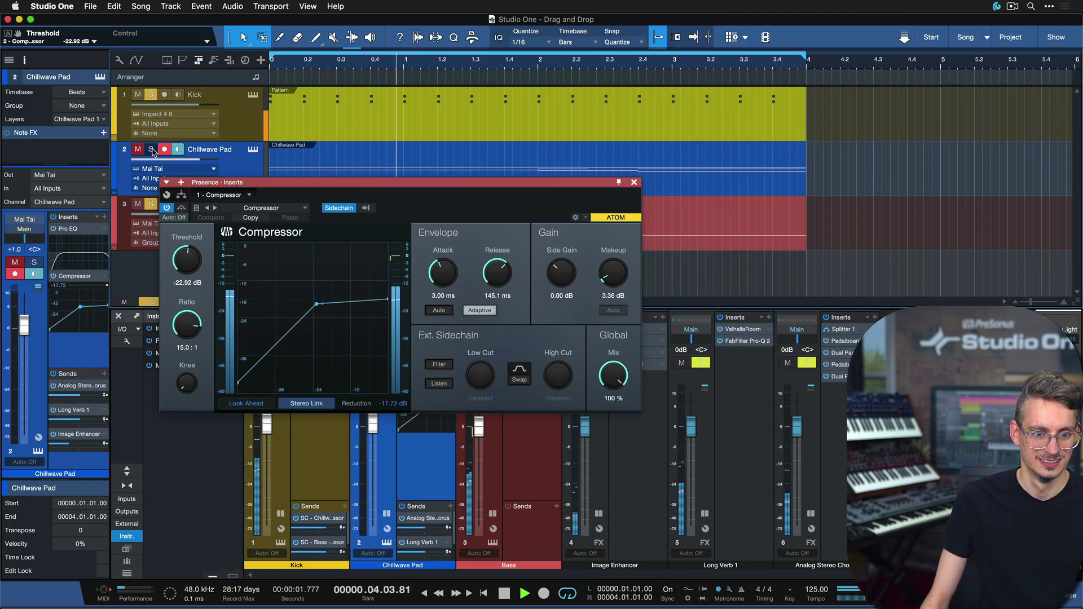
click(167, 210)
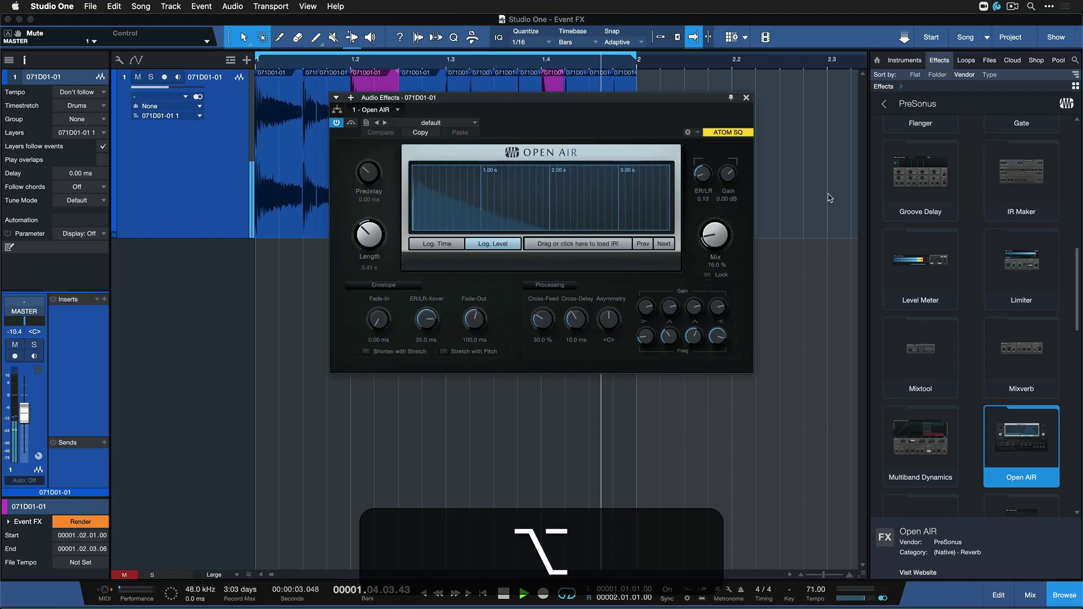
- Close the Open AIR effect editor window
click(341, 99)
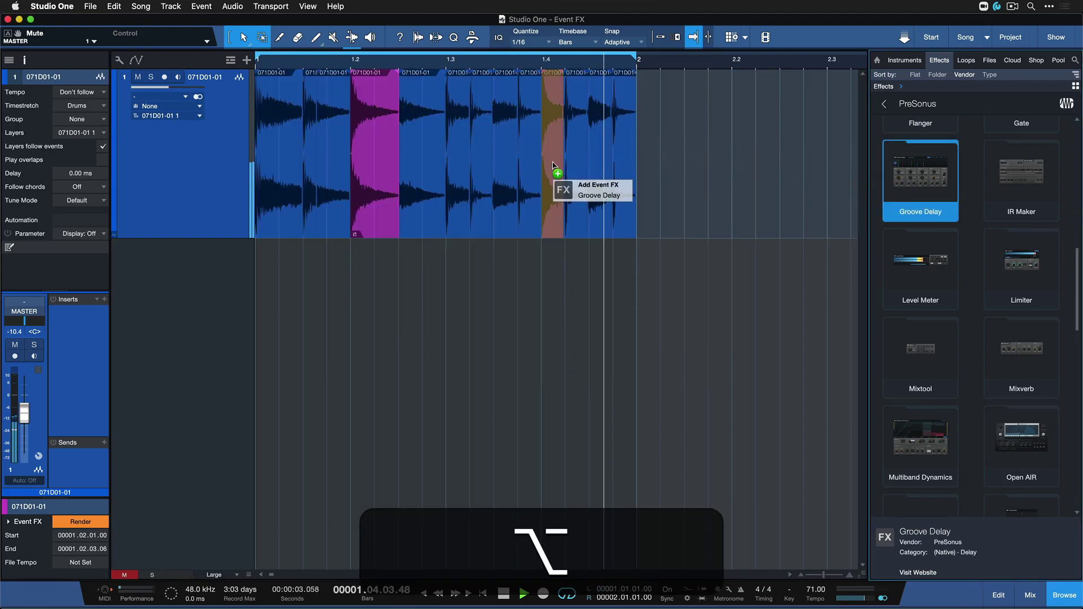